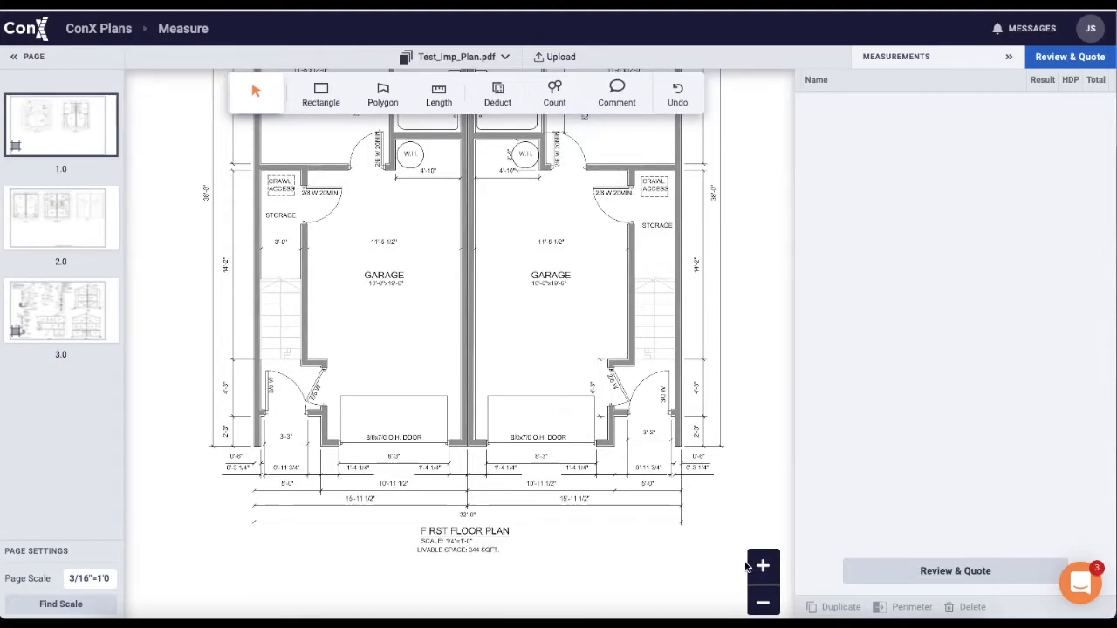
# Set the page scale of the first floor plan page to 1/4"=1'0.
pyautogui.click(763, 565)
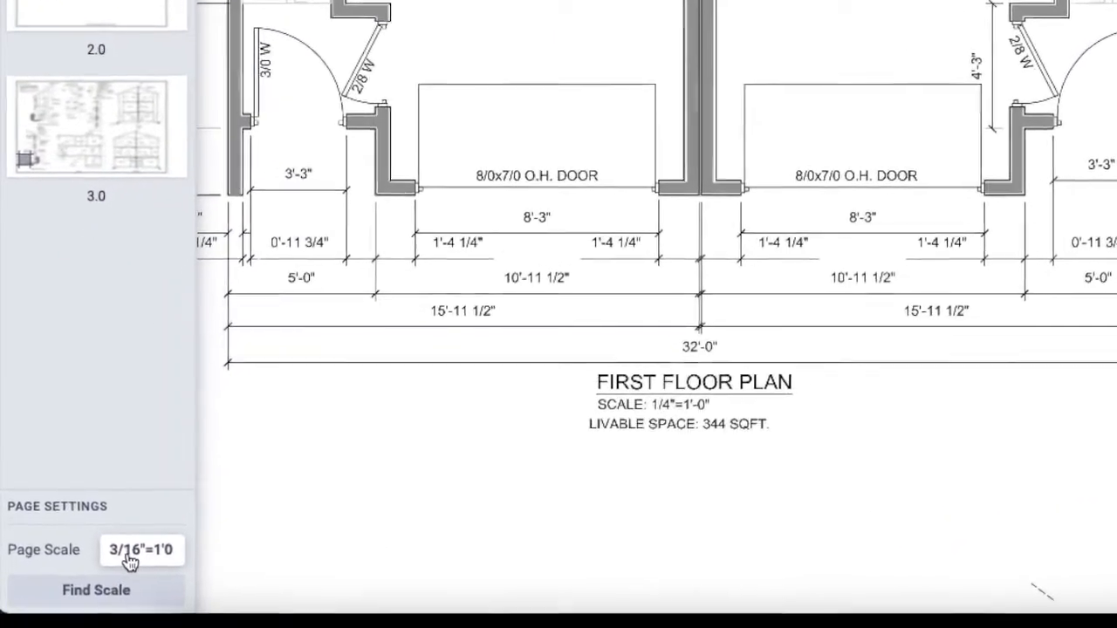
pyautogui.click(119, 563)
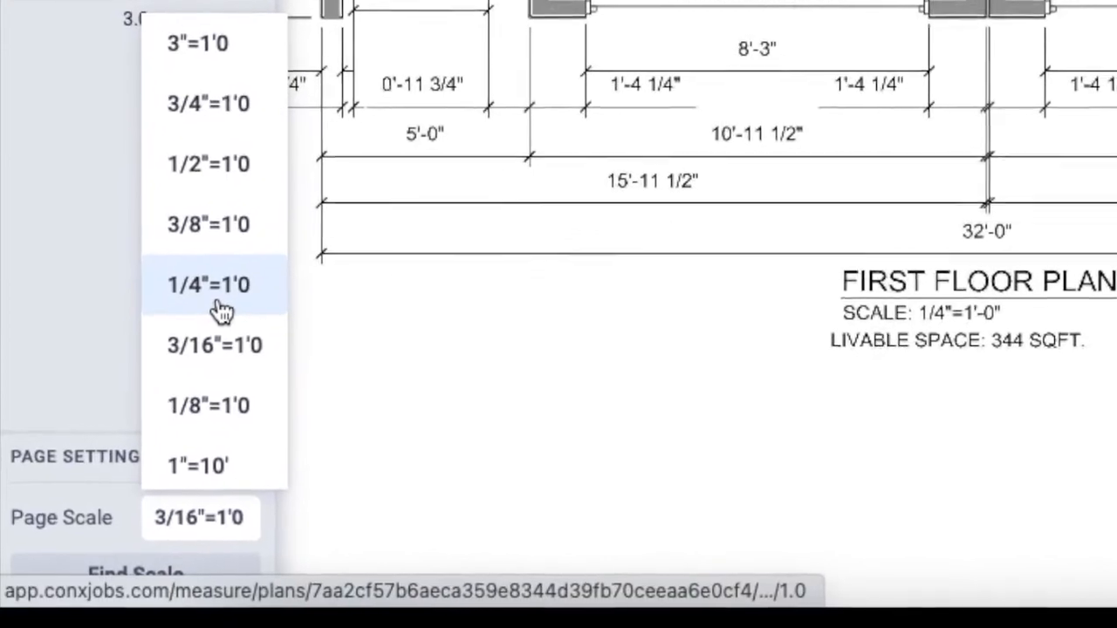
pyautogui.click(179, 333)
pyautogui.click(611, 354)
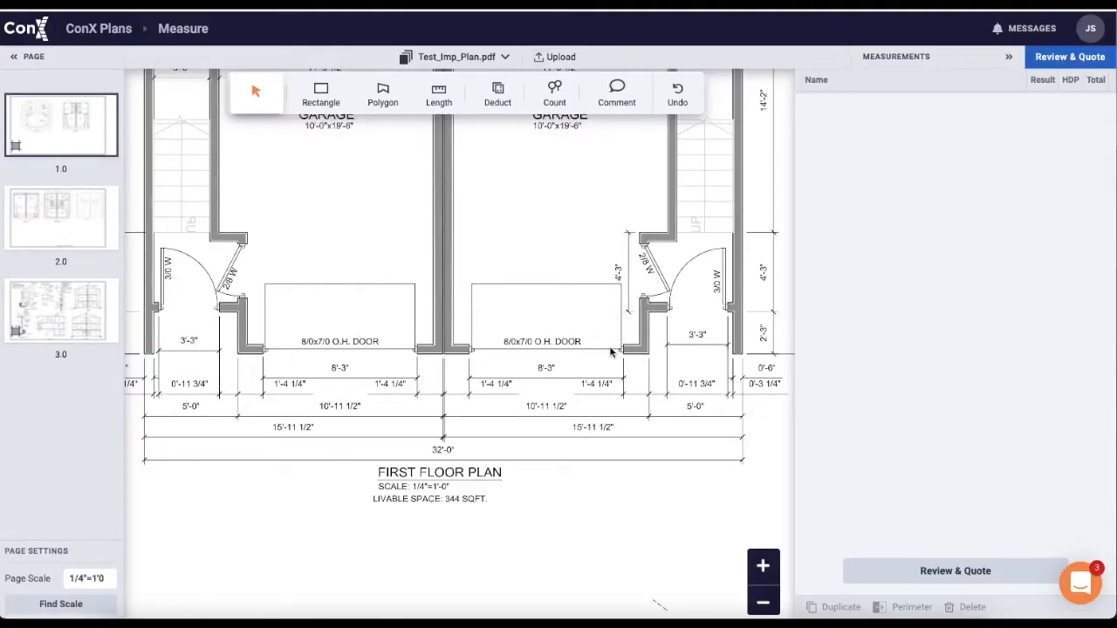
# With the Rectangle tool active, create a new measurement group named Concrete with a green colour.
pyautogui.click(320, 93)
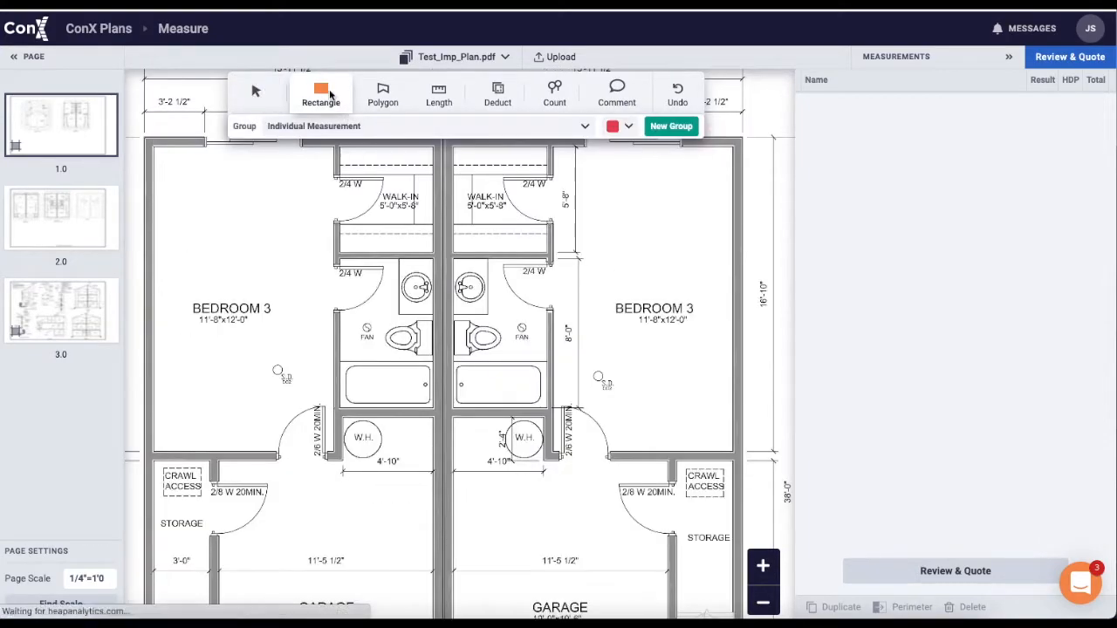
pyautogui.click(670, 127)
pyautogui.write('Concrete')
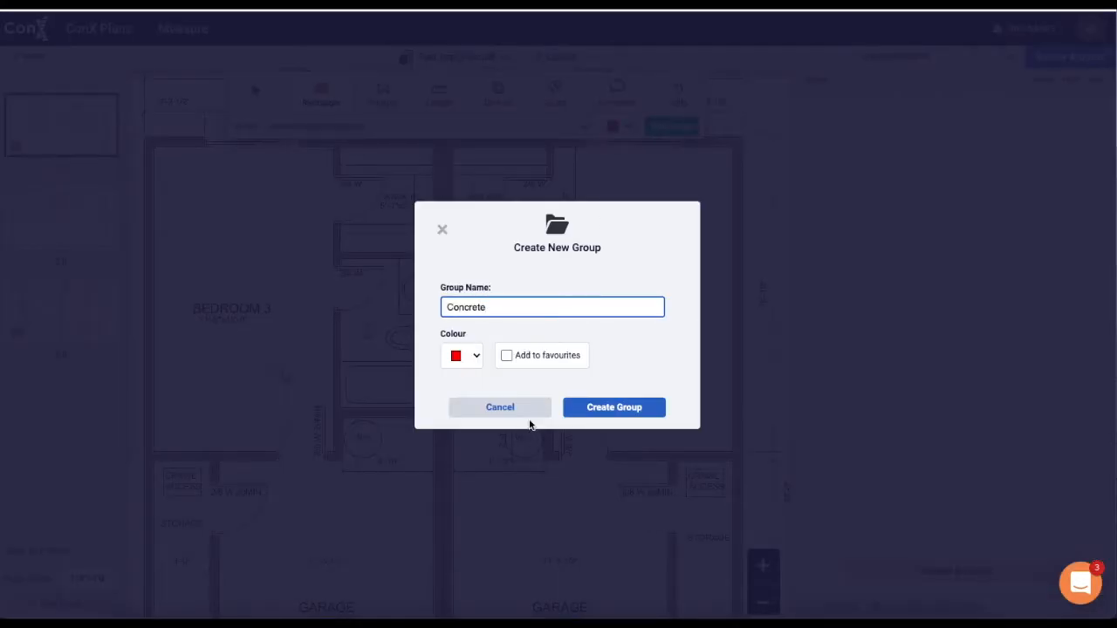
pyautogui.click(474, 356)
pyautogui.click(533, 405)
pyautogui.click(611, 410)
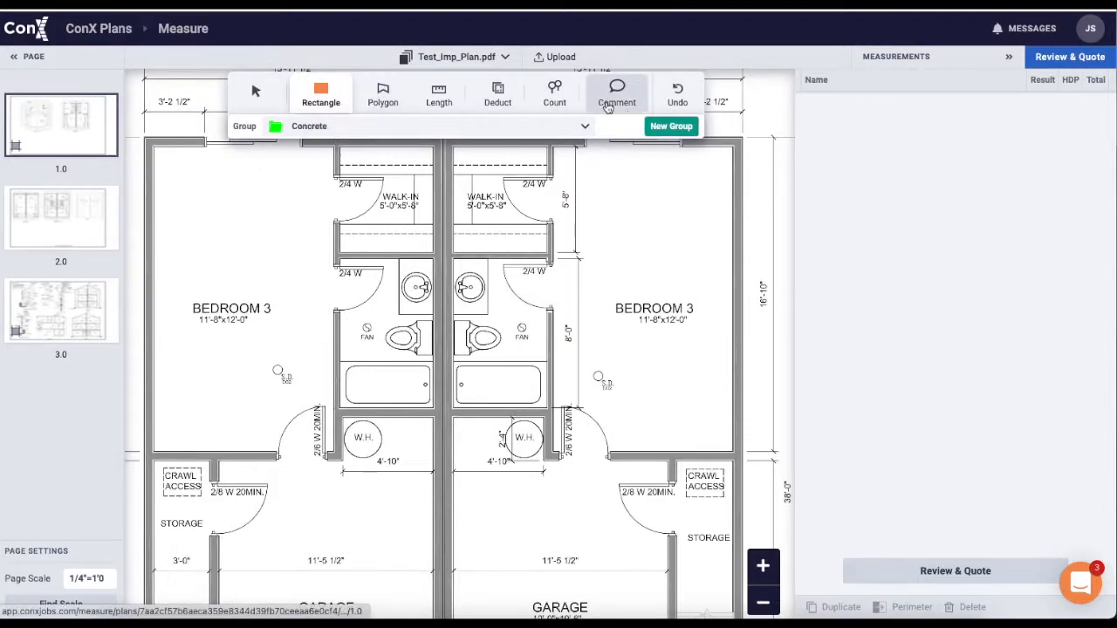
# Create another area measurement group named Carpet, keeping the default red colour.
pyautogui.click(656, 129)
pyautogui.write('Carpet')
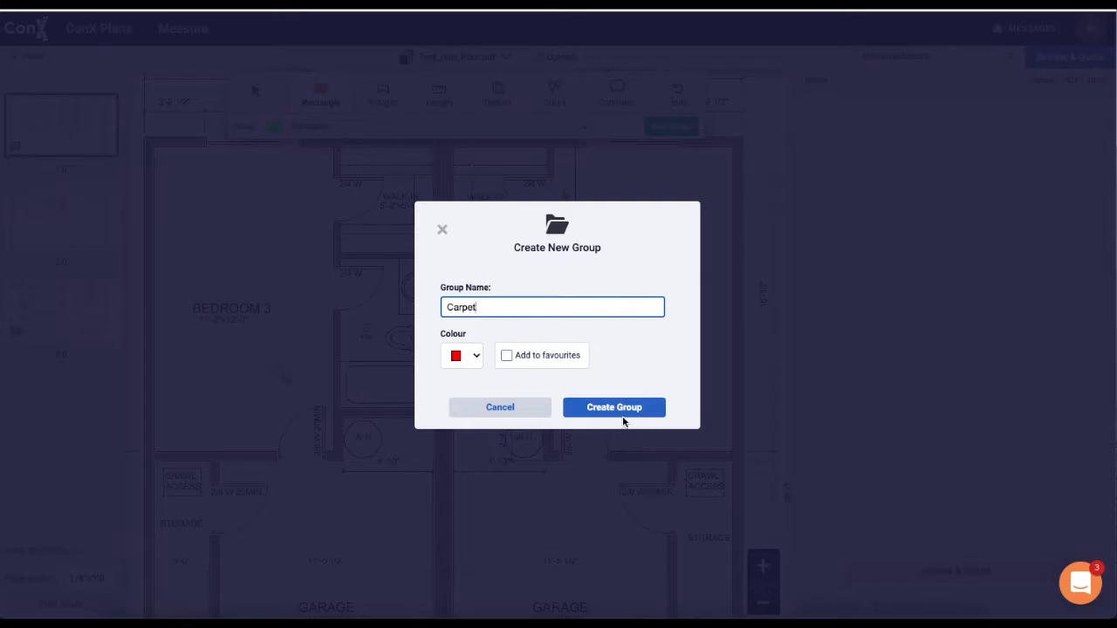
pyautogui.click(614, 407)
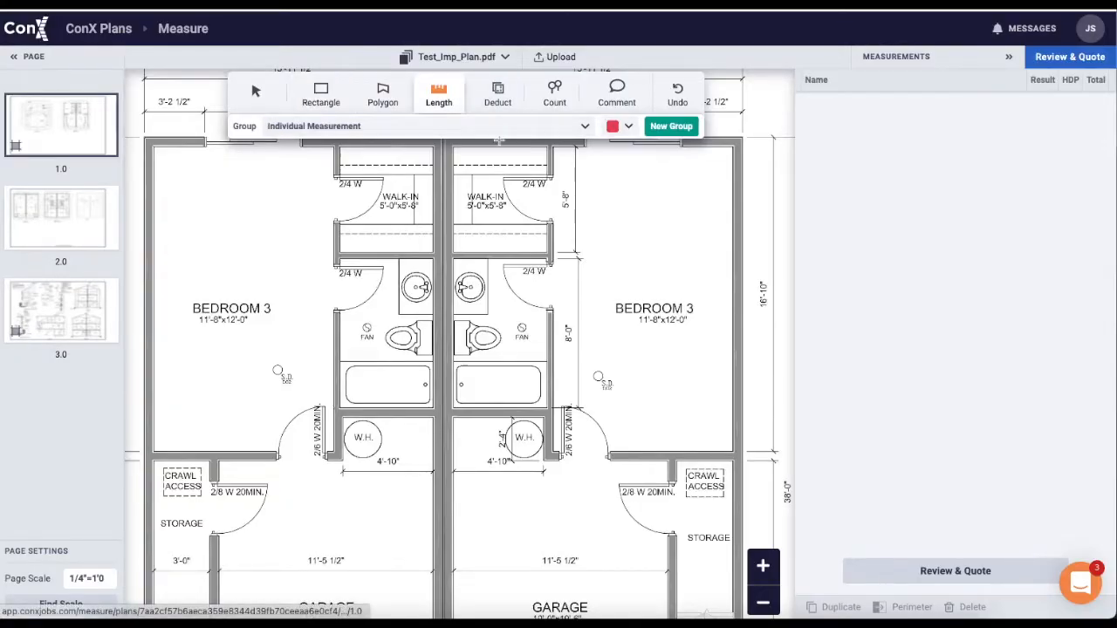
# Create a length measurement group named Walls in blue and add it to the favourites.
pyautogui.click(669, 129)
pyautogui.write('Walls')
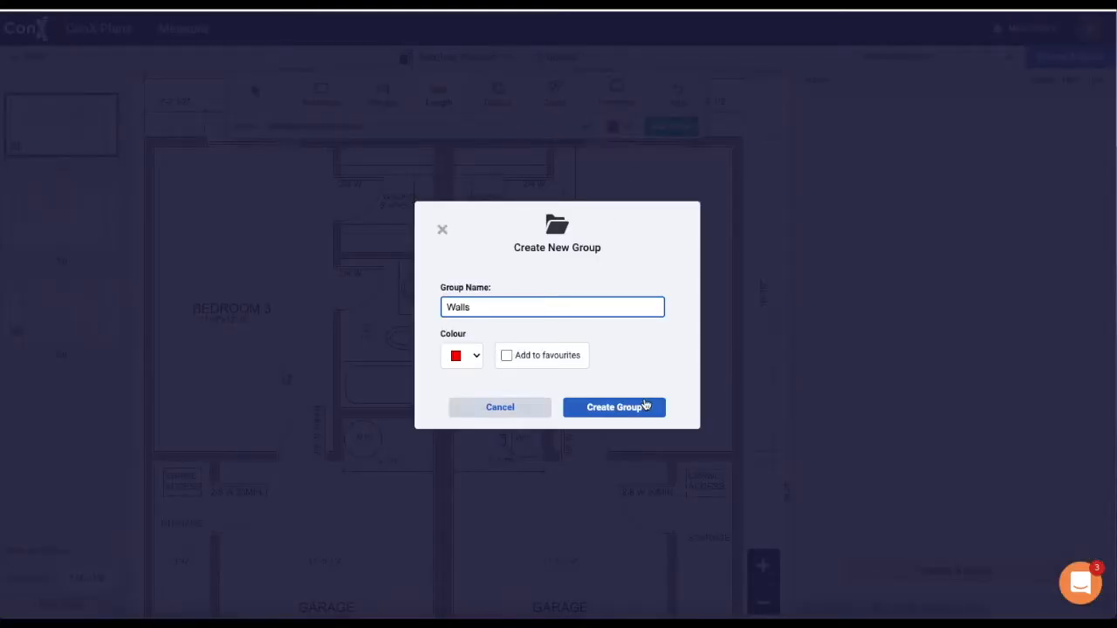
pyautogui.click(474, 356)
pyautogui.click(462, 426)
pyautogui.click(507, 355)
pyautogui.click(615, 408)
# Measure the upper wall of the left Bedroom 3 and the adjoining walk-in closet walls with Length polylines in the Walls group.
pyautogui.scroll(-2, 602, 262)
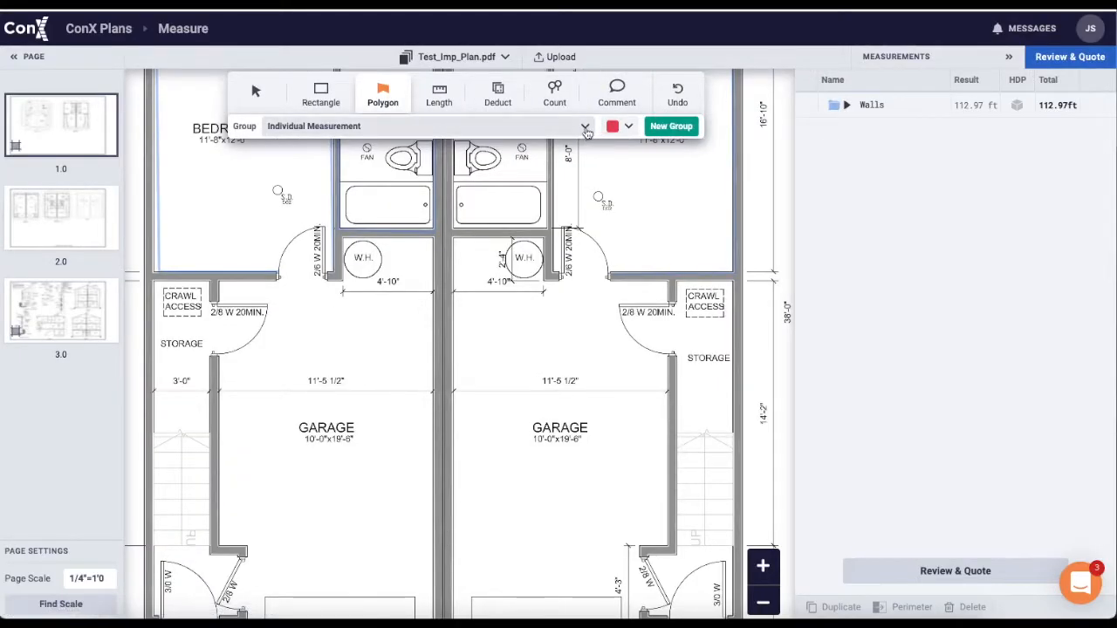
pyautogui.click(586, 128)
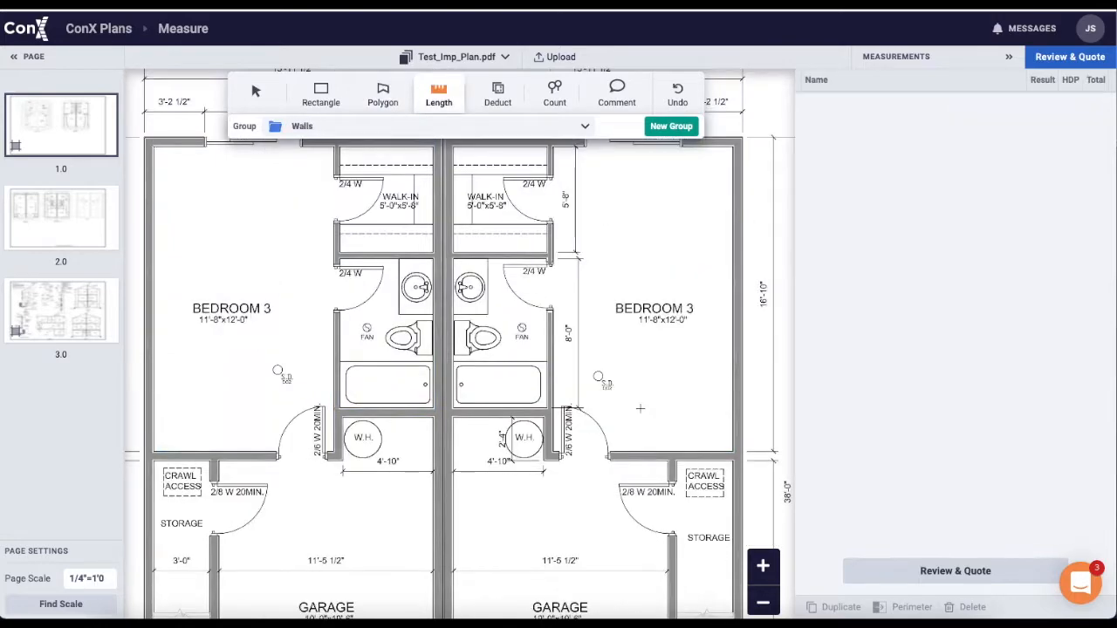
pyautogui.scroll(1, 640, 409)
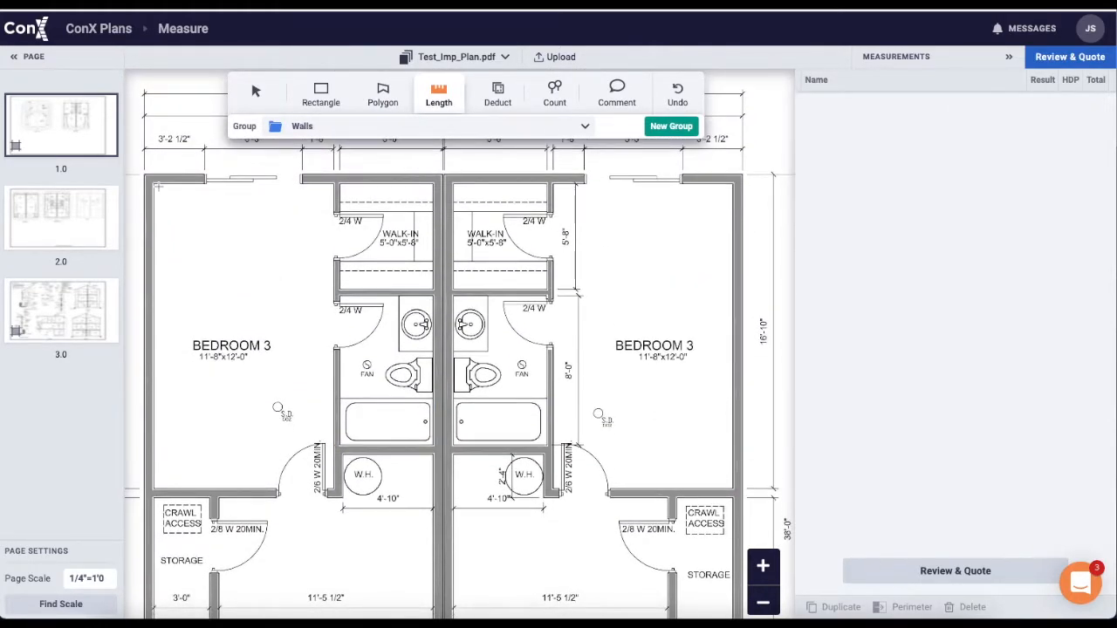
pyautogui.click(154, 183)
pyautogui.click(336, 183)
pyautogui.doubleClick(336, 210)
pyautogui.click(336, 183)
pyautogui.click(433, 183)
pyautogui.click(432, 289)
pyautogui.doubleClick(336, 288)
# Measure the left unit's bathroom walls and the remaining Bedroom 3 walls with Length polylines in the Walls group, leaving out door openings.
pyautogui.click(433, 289)
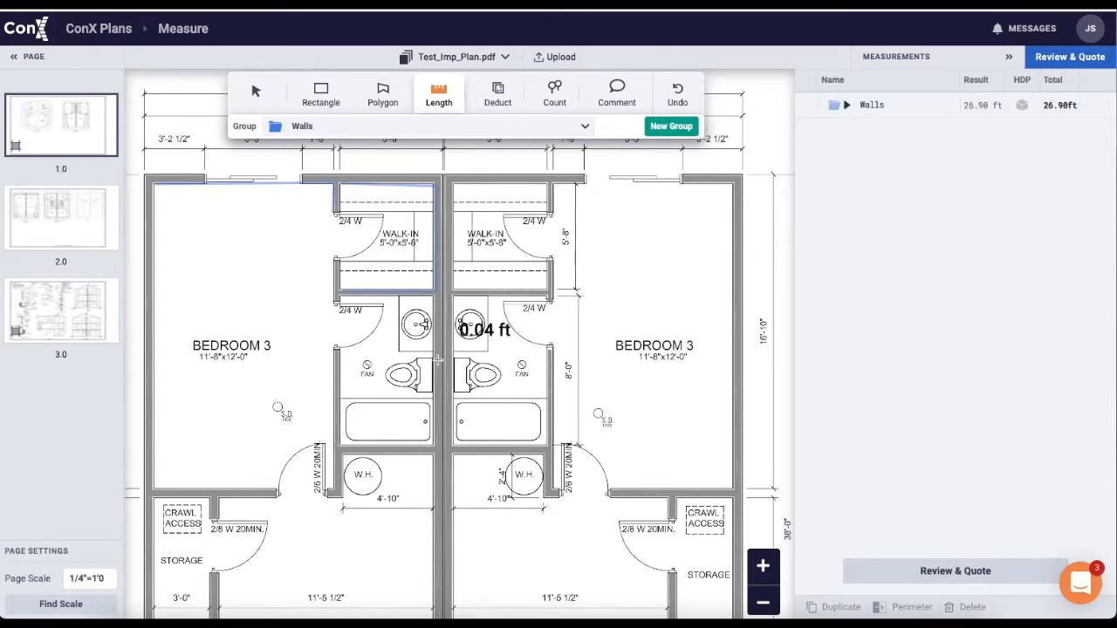
pyautogui.click(433, 447)
pyautogui.click(338, 446)
pyautogui.doubleClick(332, 350)
pyautogui.click(332, 350)
pyautogui.doubleClick(332, 487)
pyautogui.click(276, 489)
pyautogui.click(157, 489)
pyautogui.doubleClick(157, 184)
# Measure the right unit's walls from the party wall around Bedroom 3 to its door, and review the individual Walls measurements.
pyautogui.click(454, 183)
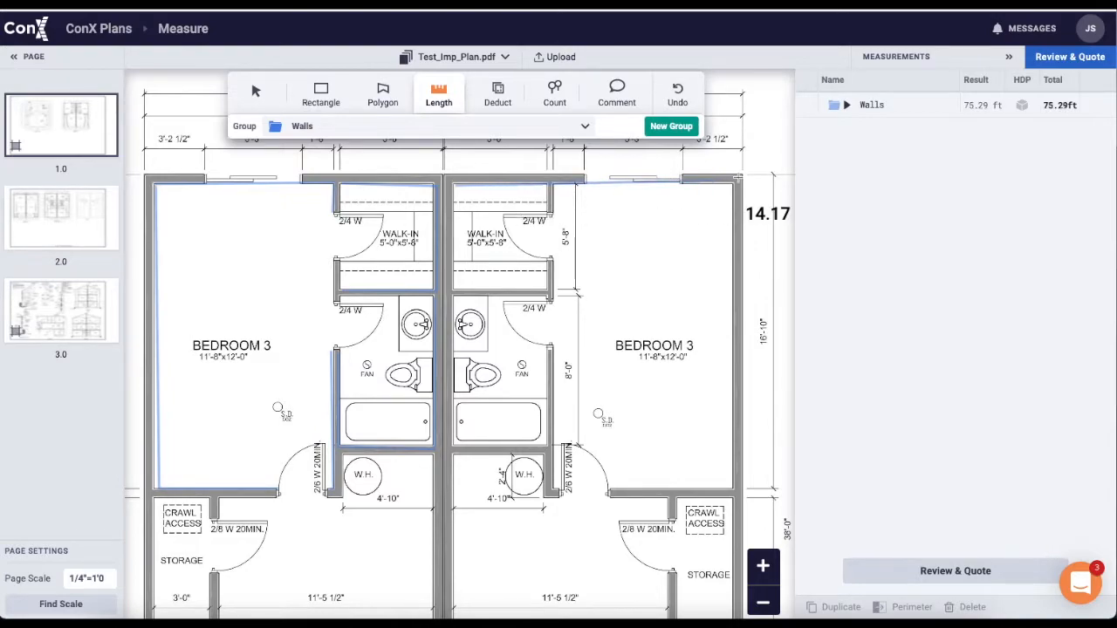
pyautogui.click(734, 182)
pyautogui.click(734, 491)
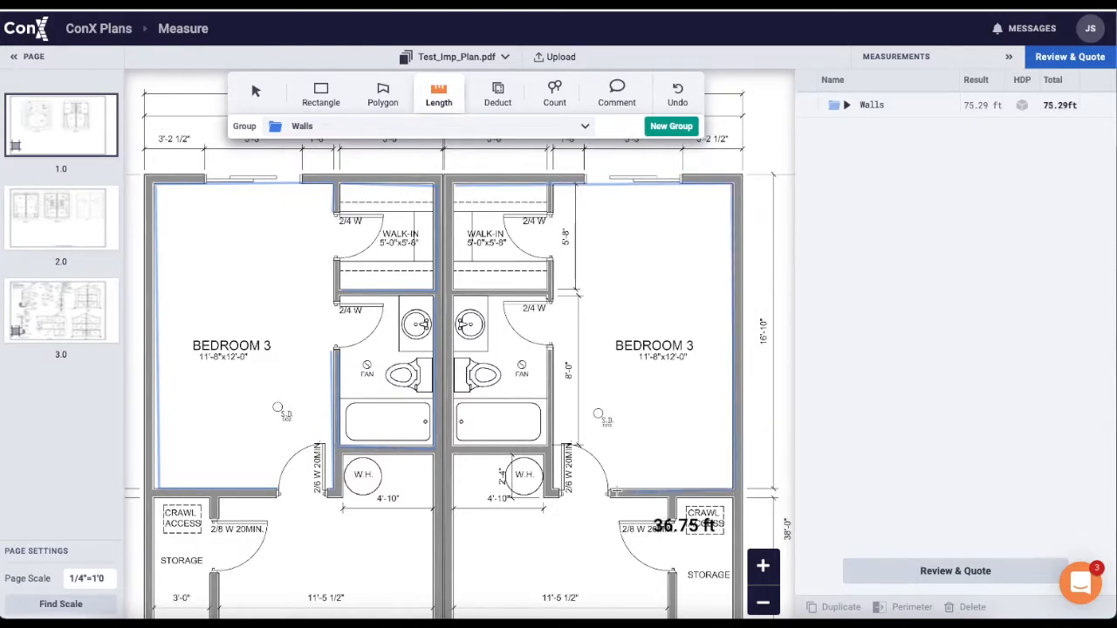
pyautogui.doubleClick(610, 492)
pyautogui.click(847, 105)
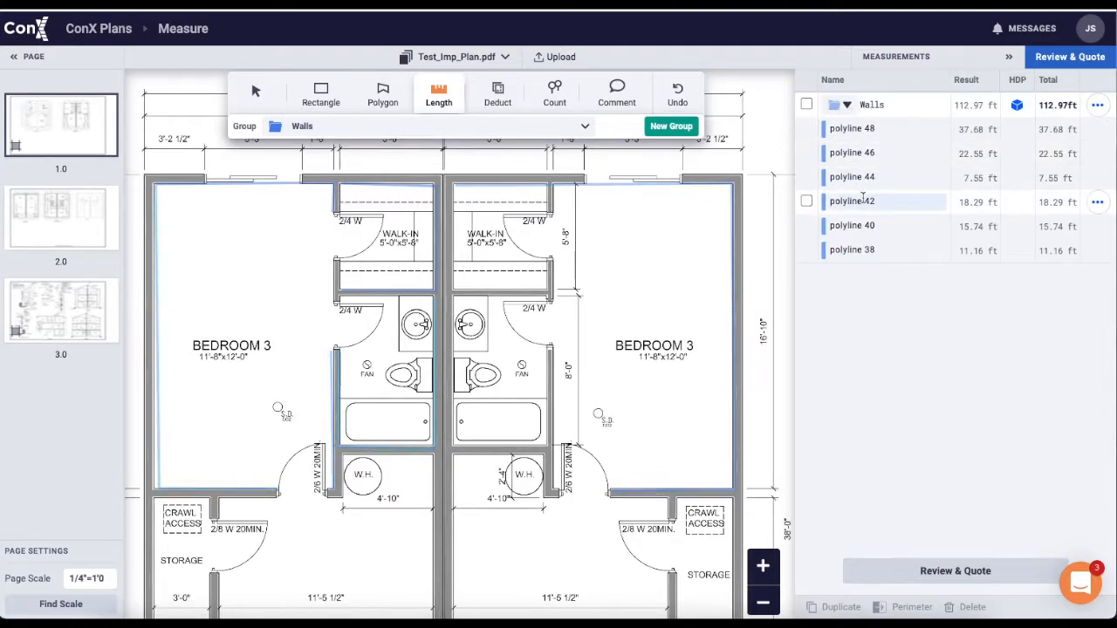
pyautogui.click(847, 105)
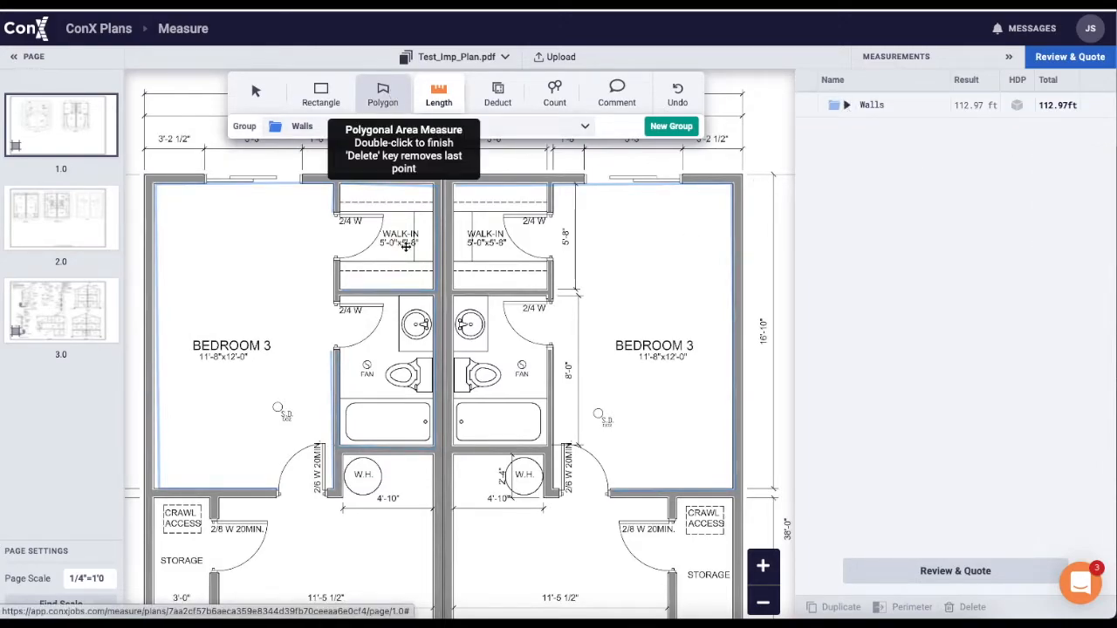
# Outline the left garage floor, including the water heater nook and the stepped entry corner, as a polygon area in the Concrete group.
pyautogui.scroll(-3, 393, 93)
pyautogui.click(384, 93)
pyautogui.click(218, 284)
pyautogui.click(344, 285)
pyautogui.click(347, 241)
pyautogui.click(433, 241)
pyautogui.scroll(-1, 434, 404)
pyautogui.scroll(-1, 434, 404)
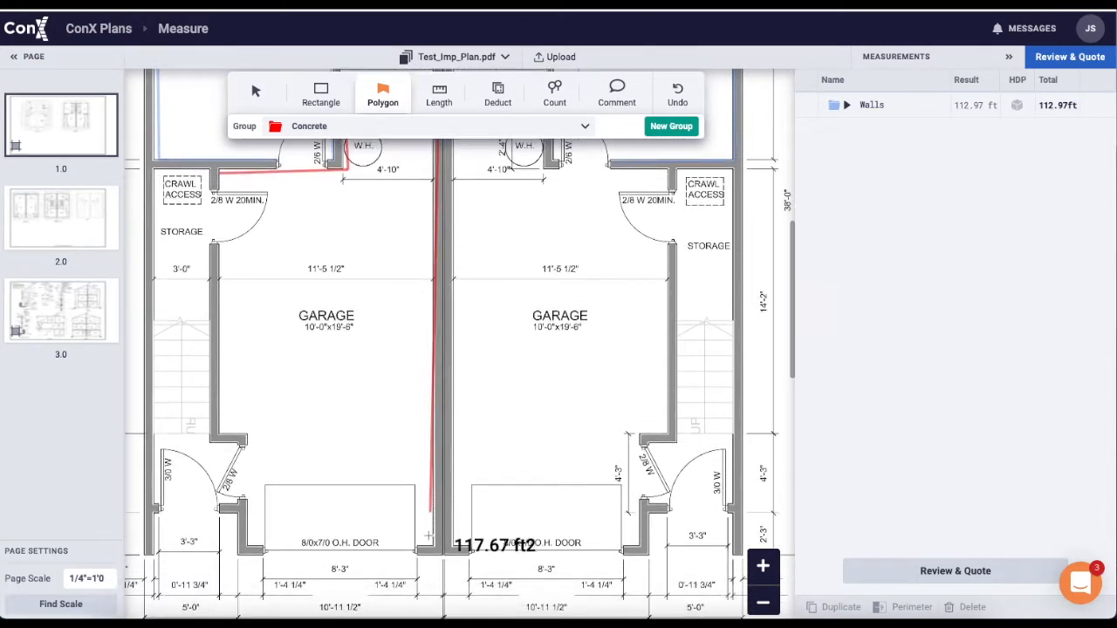
pyautogui.click(434, 550)
pyautogui.click(248, 550)
pyautogui.click(248, 435)
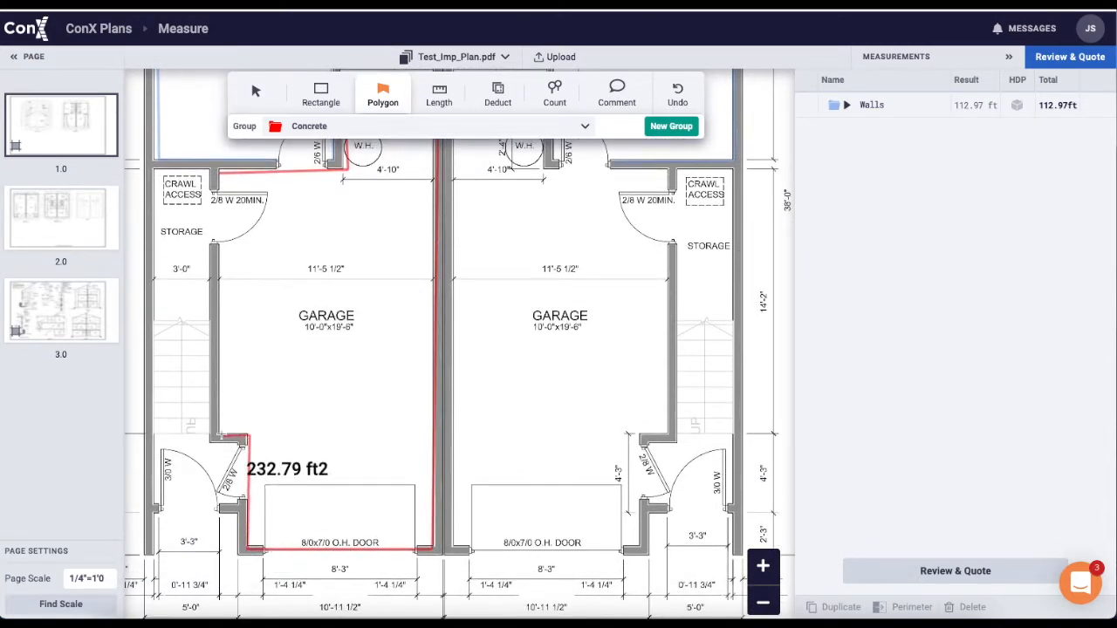
pyautogui.doubleClick(219, 434)
# Cover the right garage's main floor and water heater nook with two Concrete rectangles, and review the group's individual measurements.
pyautogui.scroll(1, 566, 466)
pyautogui.click(321, 94)
pyautogui.moveTo(672, 510); pyautogui.dragTo(451, 245)
pyautogui.moveTo(454, 201); pyautogui.dragTo(544, 245)
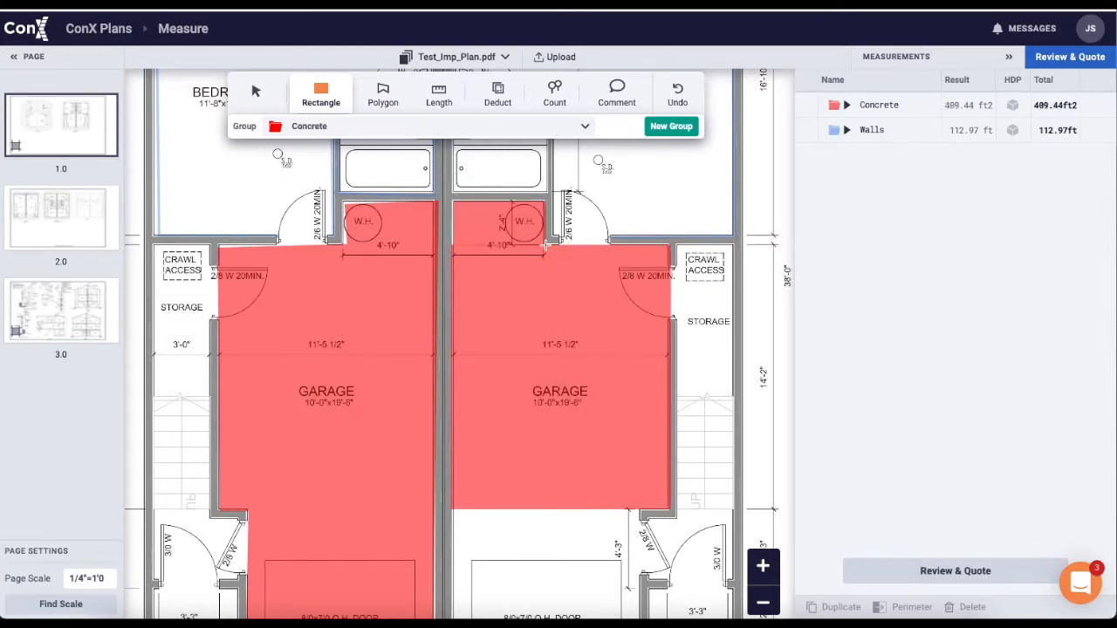
pyautogui.click(846, 104)
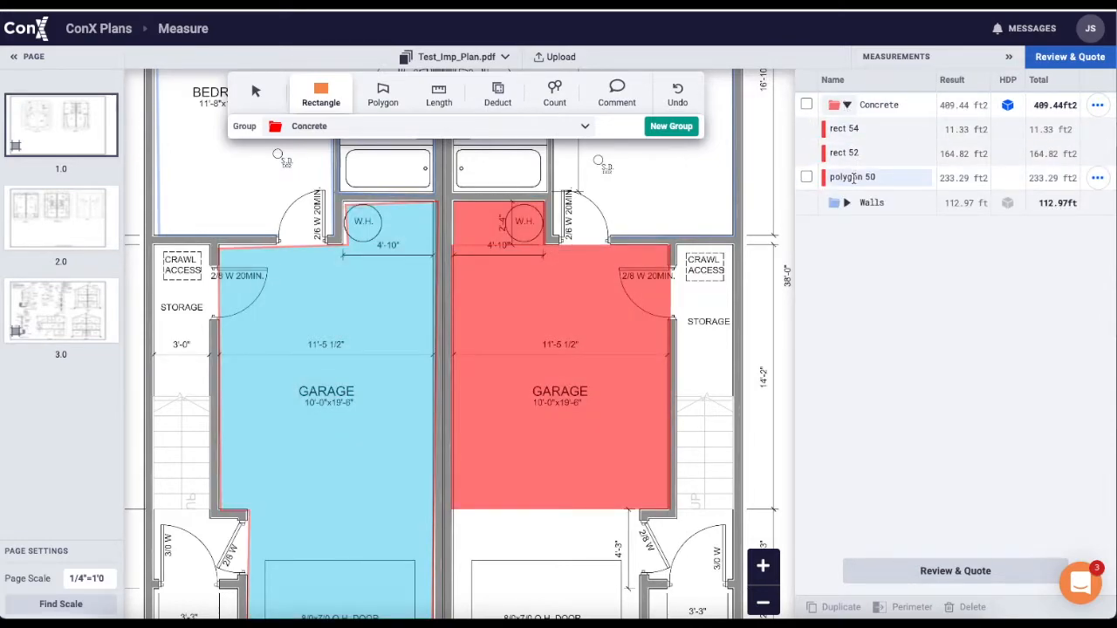
pyautogui.click(847, 104)
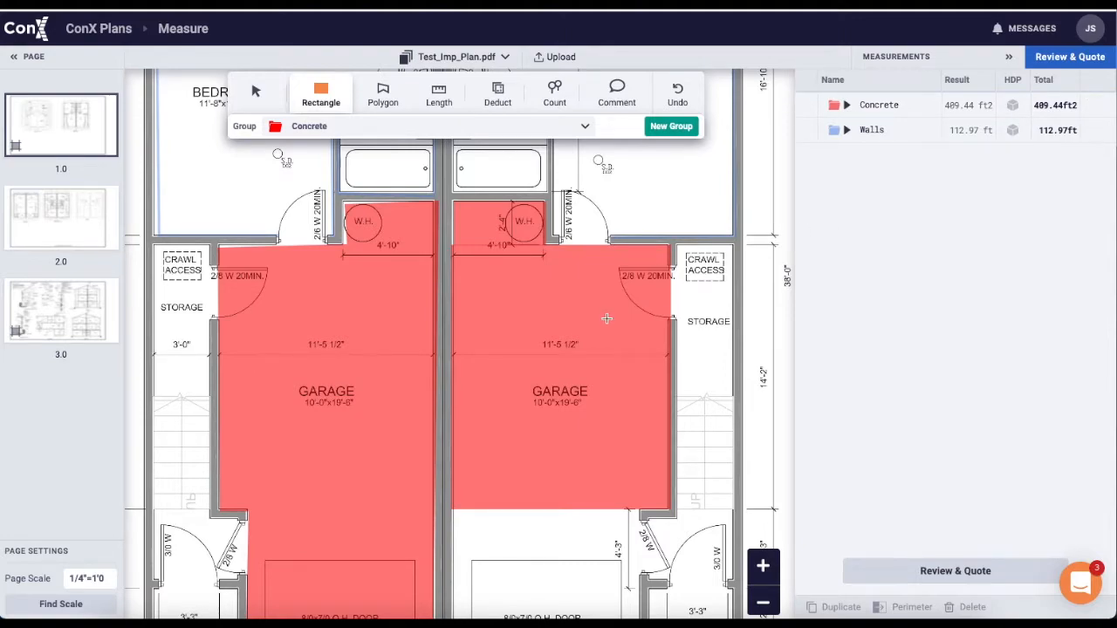
# Create a new item count named Power Outlet with a green colour and a triangle icon.
pyautogui.scroll(3, 606, 315)
pyautogui.click(564, 96)
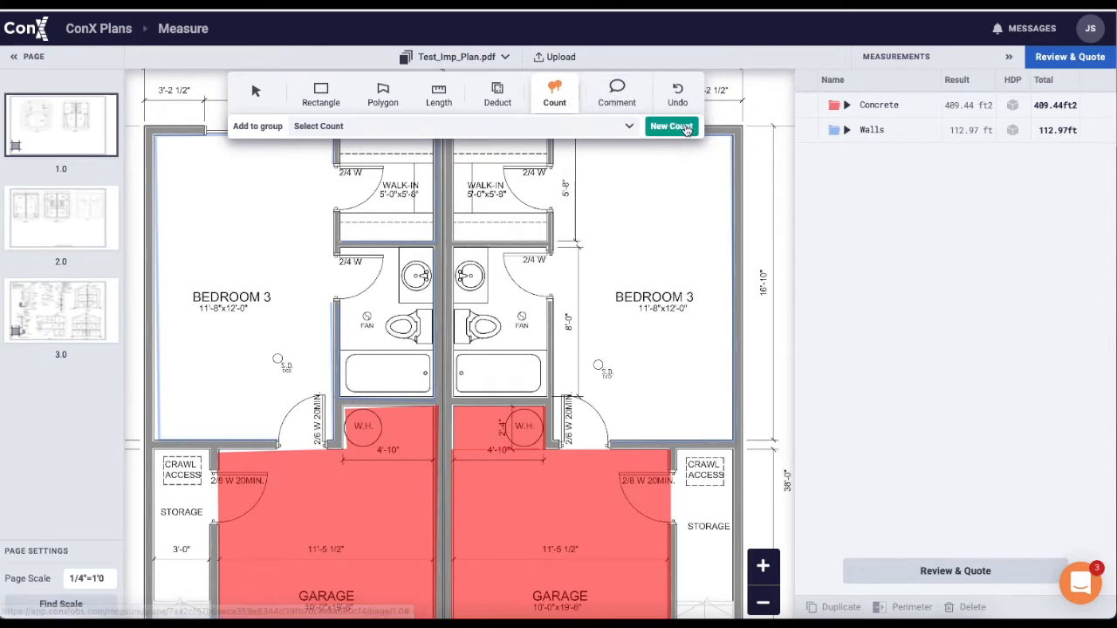
pyautogui.click(684, 128)
pyautogui.click(502, 312)
pyautogui.write('Power Outlet')
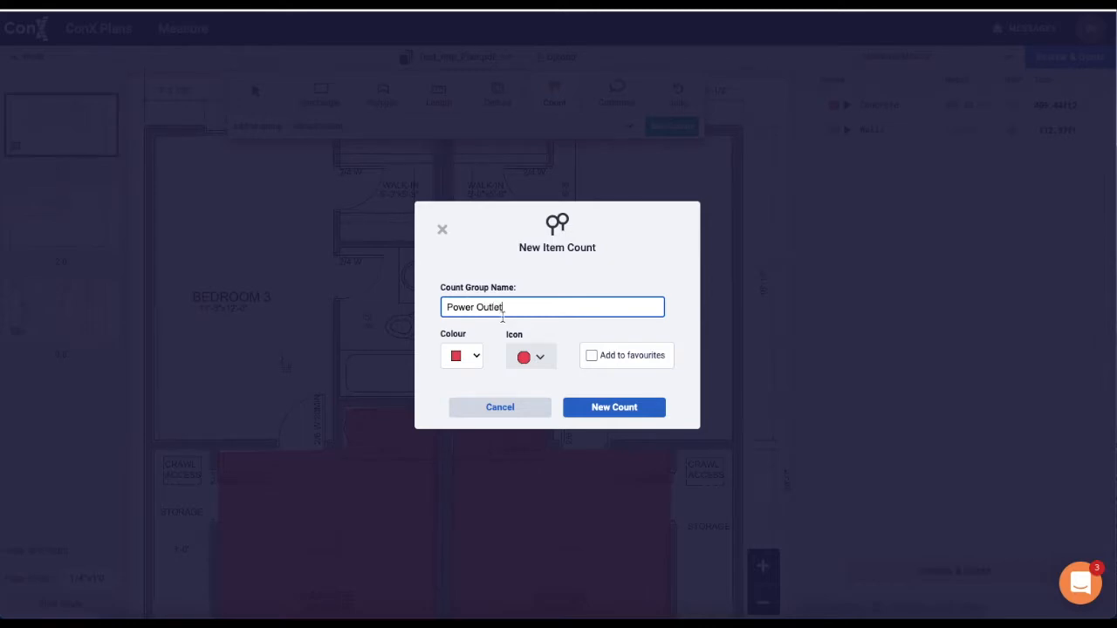
pyautogui.click(467, 358)
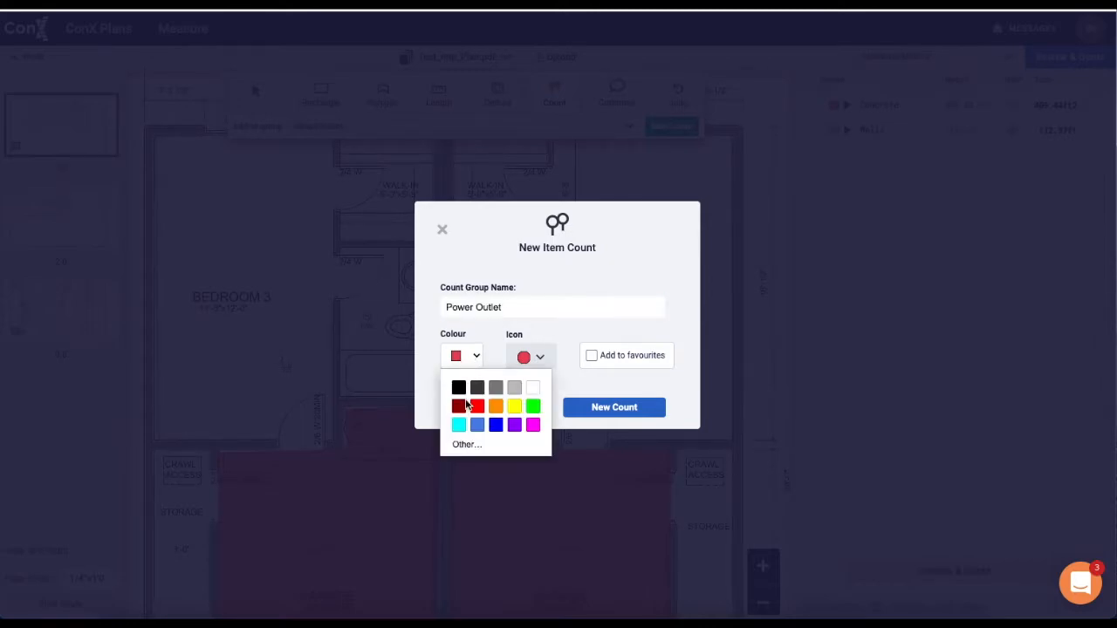
pyautogui.click(533, 404)
pyautogui.click(534, 357)
pyautogui.click(529, 415)
pyautogui.click(614, 408)
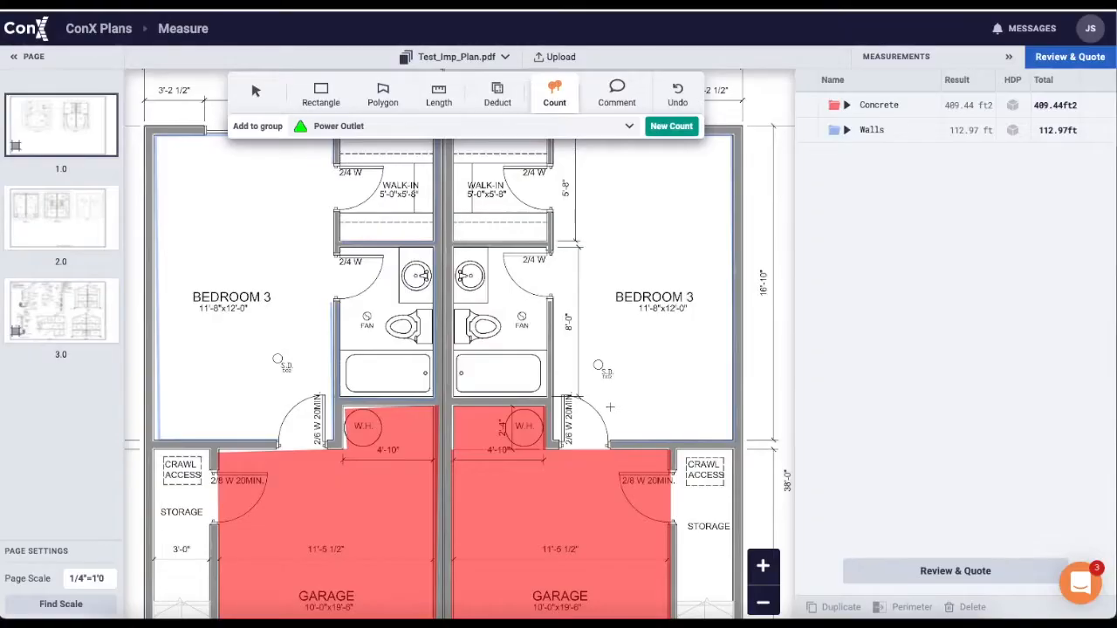
# Place Power Outlet count markers along the walls of the bedrooms, walk-in closets and bathrooms.
pyautogui.click(728, 295)
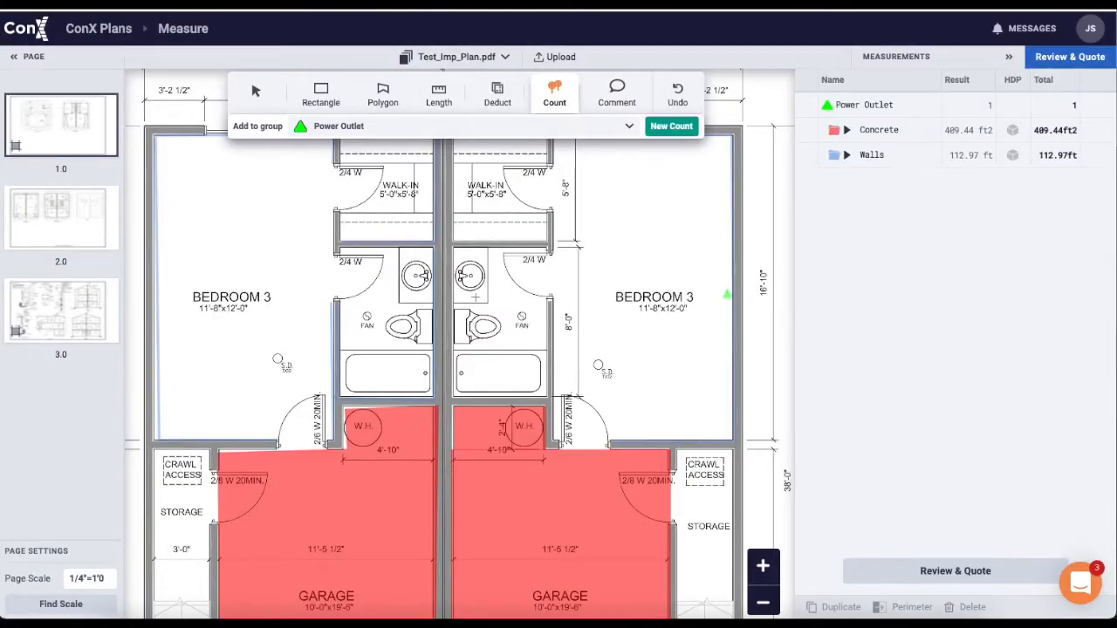
pyautogui.click(460, 195)
pyautogui.scroll(2, 418, 273)
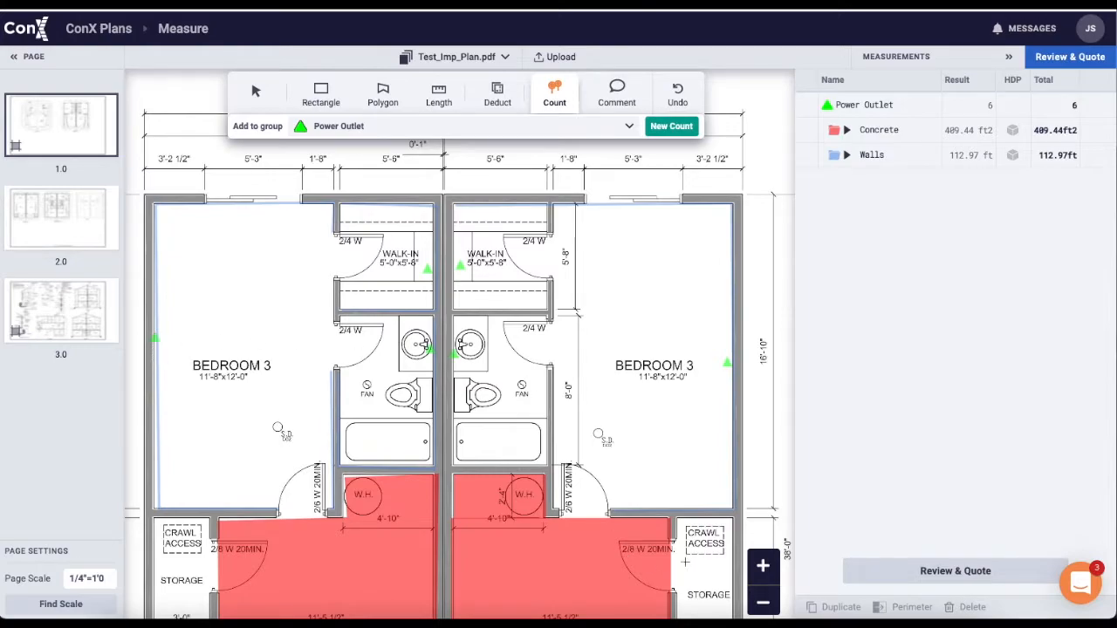
pyautogui.scroll(-3, 685, 563)
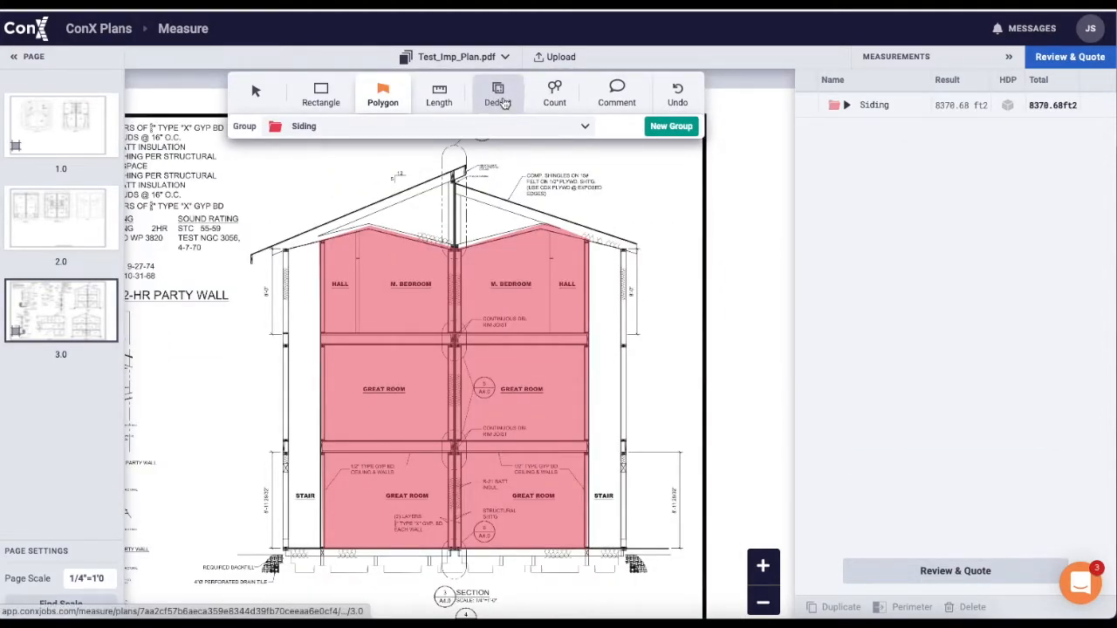
# Deduct three rectangular openings from the Siding area on page 3.0: one in each master bedroom and one in the middle-floor left great room.
pyautogui.click(500, 100)
pyautogui.moveTo(370, 264); pyautogui.dragTo(409, 316)
pyautogui.moveTo(501, 262); pyautogui.dragTo(543, 314)
pyautogui.moveTo(374, 371); pyautogui.dragTo(417, 426)
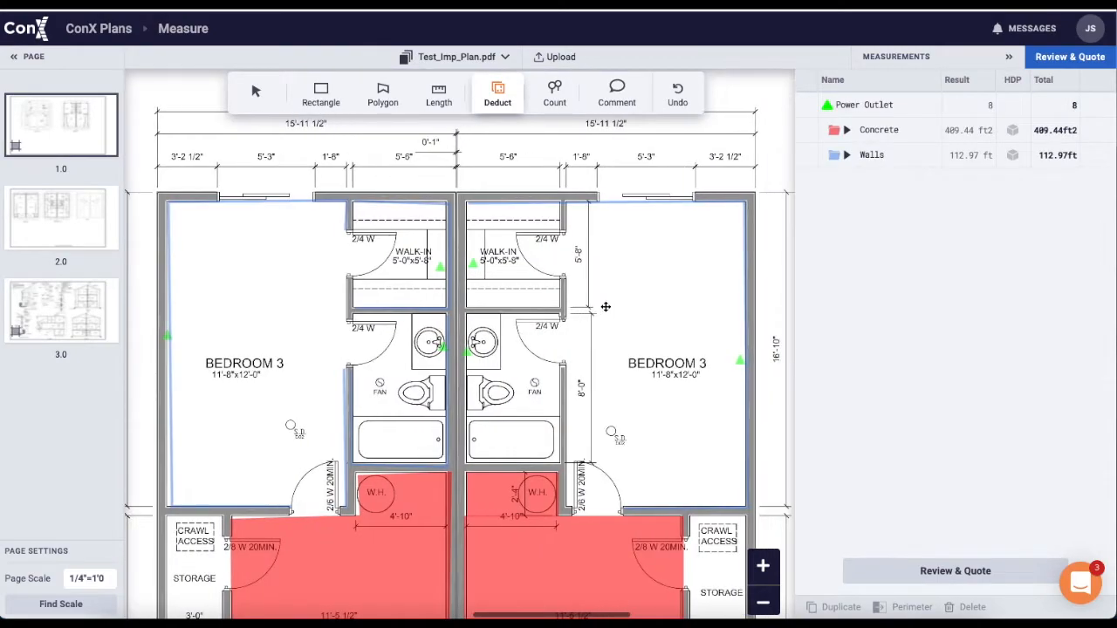
# Duplicate the Walls group on page 1.0 and rename the copy.
pyautogui.click(806, 154)
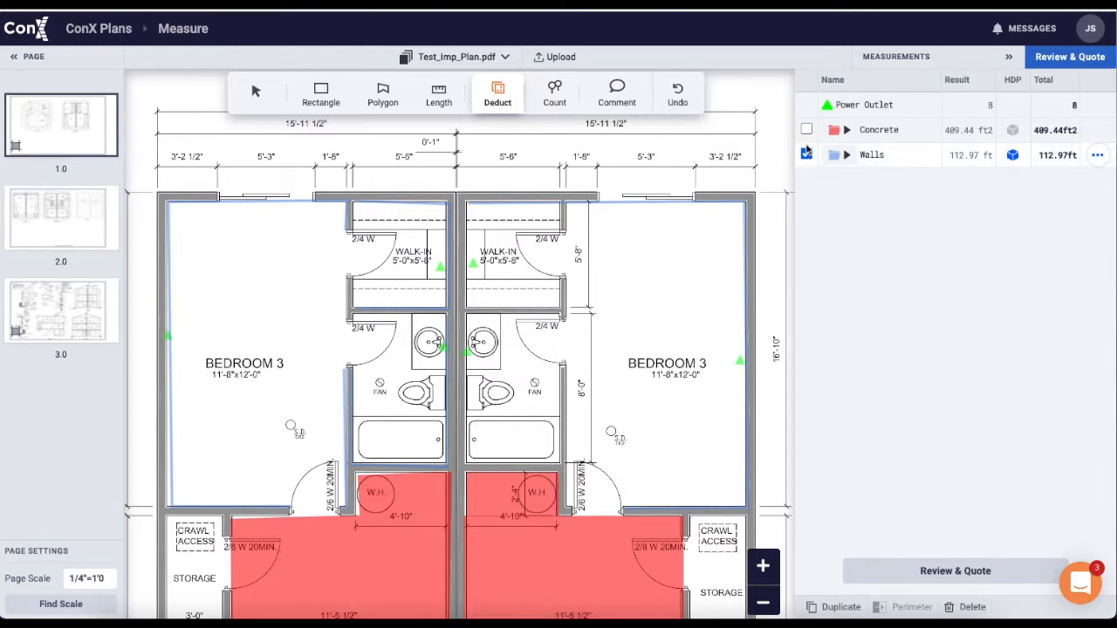
pyautogui.click(837, 608)
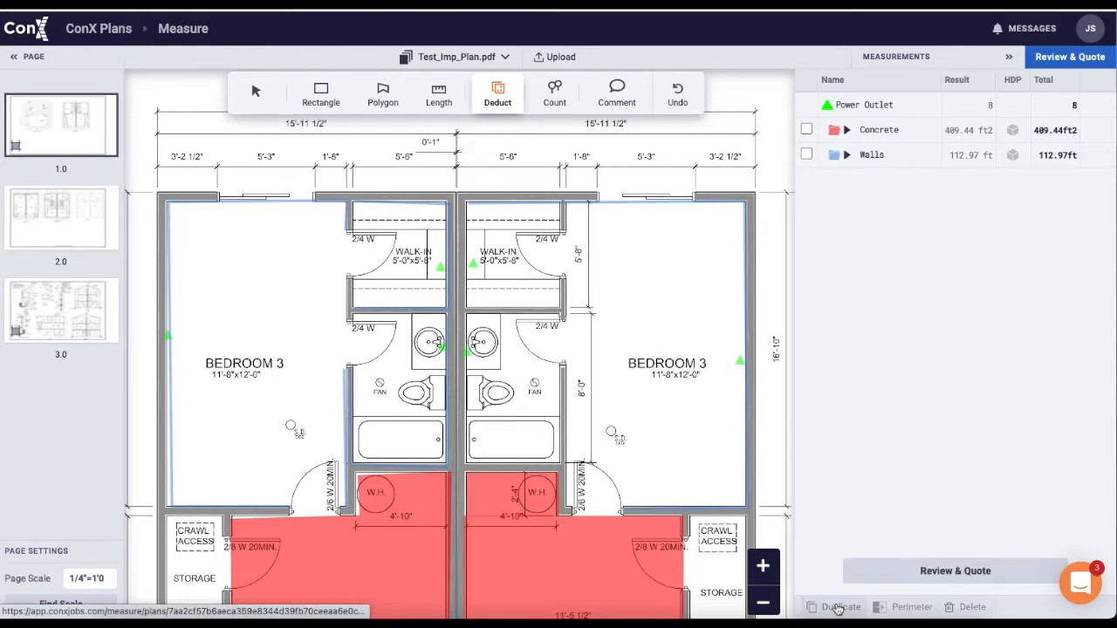
pyautogui.click(874, 130)
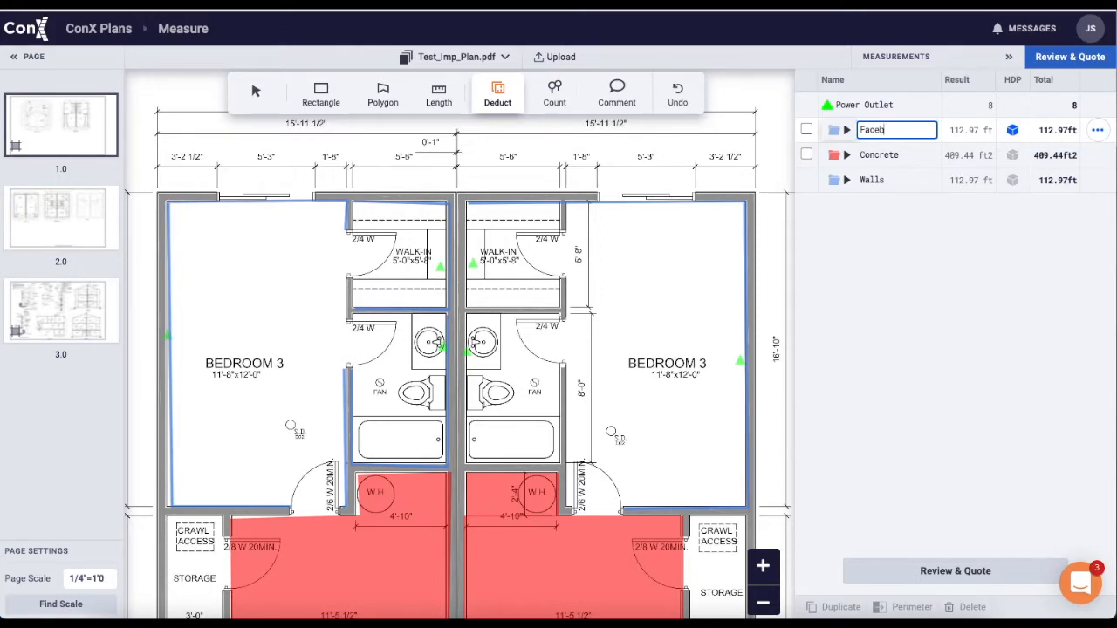
pyautogui.press('Return')
# Add a height of 7 ft 8 in to the Walls group's measurement.
pyautogui.click(1012, 181)
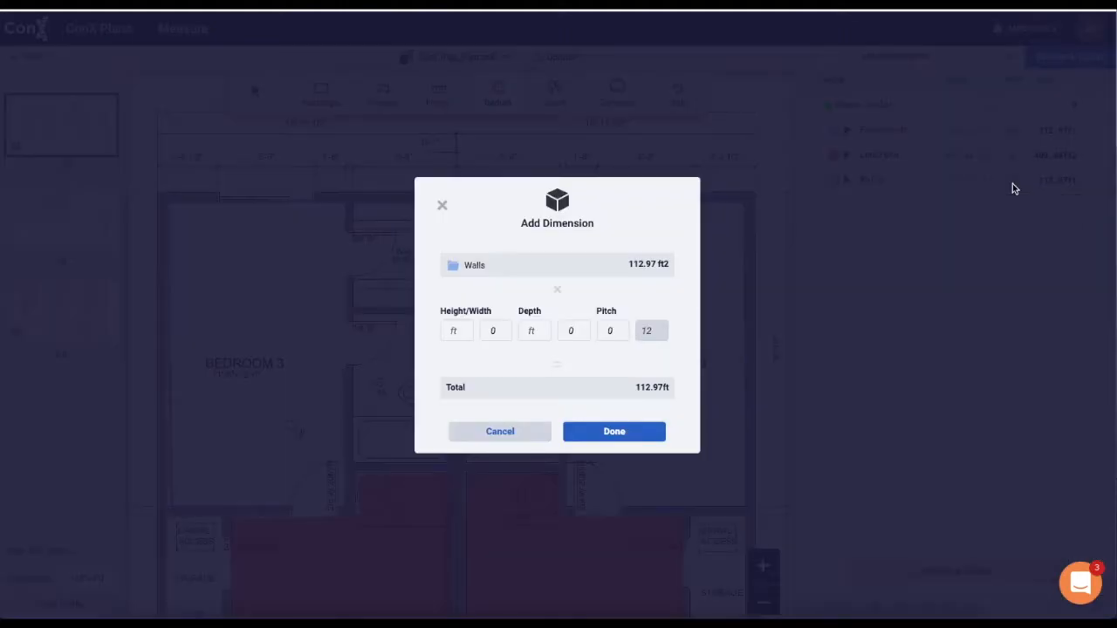
pyautogui.click(454, 329)
pyautogui.click(493, 330)
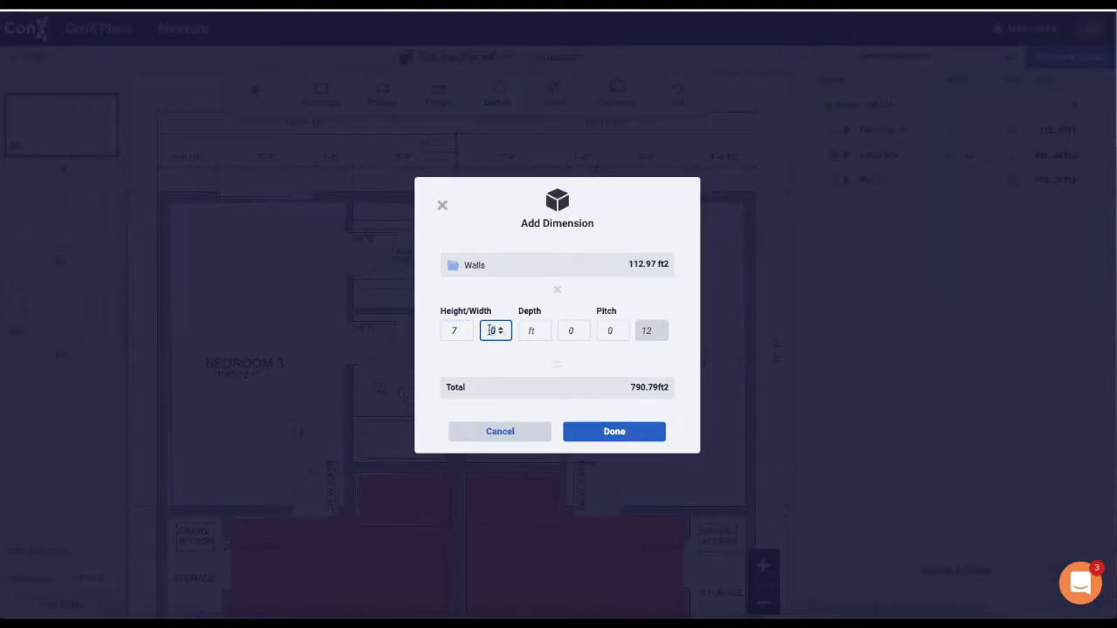
pyautogui.moveTo(632, 387); pyautogui.dragTo(670, 390)
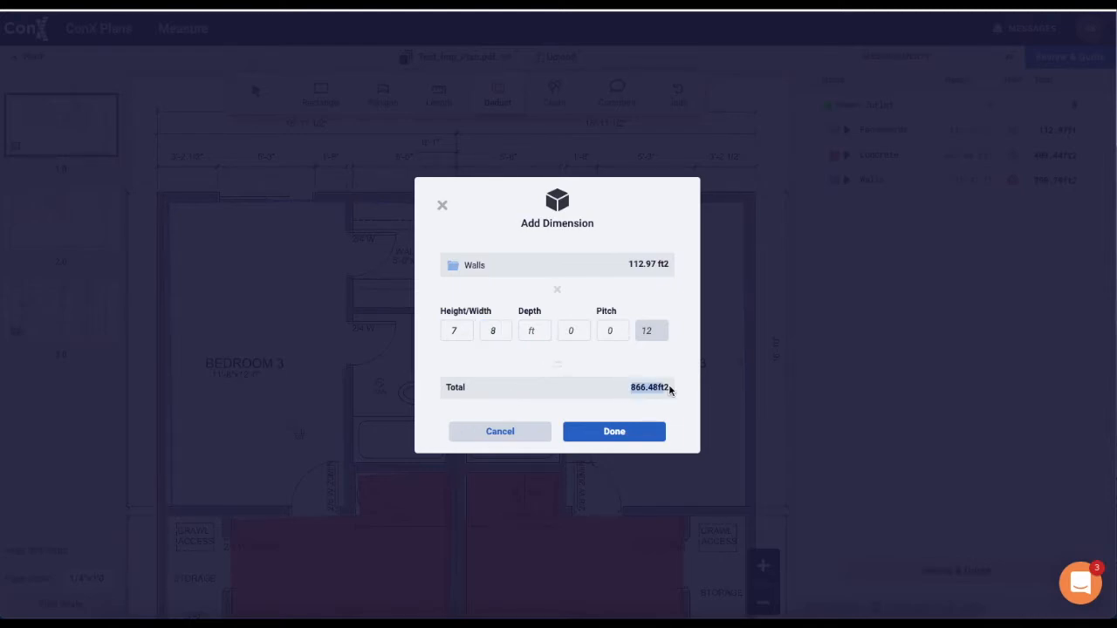
pyautogui.click(642, 434)
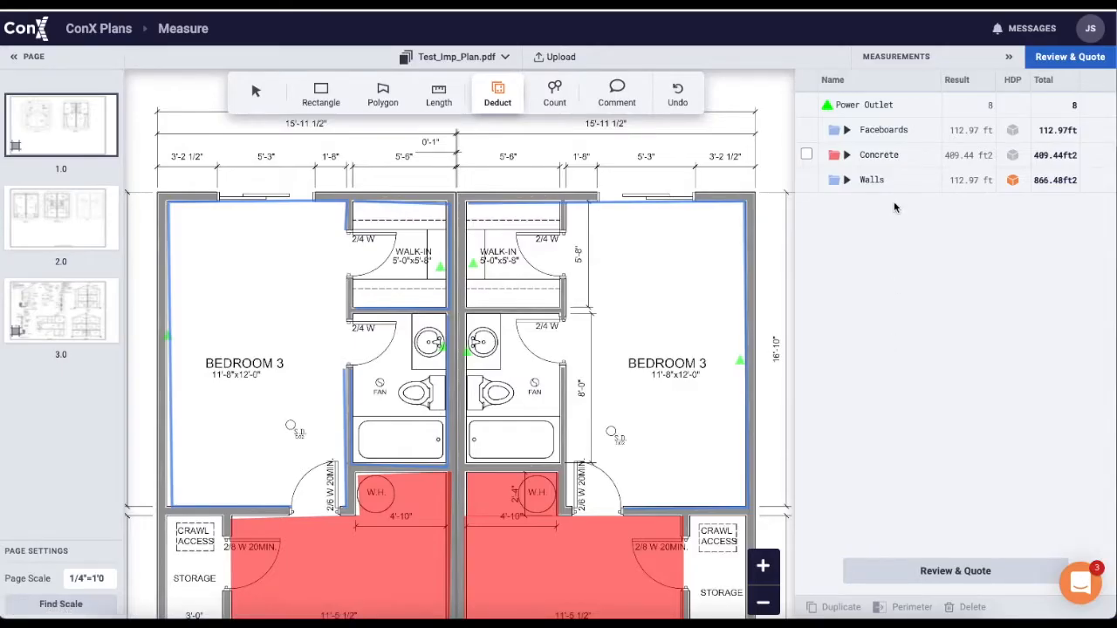
# Add a depth of 6 in to the Concrete group's measurement.
pyautogui.click(1013, 155)
pyautogui.click(567, 332)
pyautogui.click(587, 377)
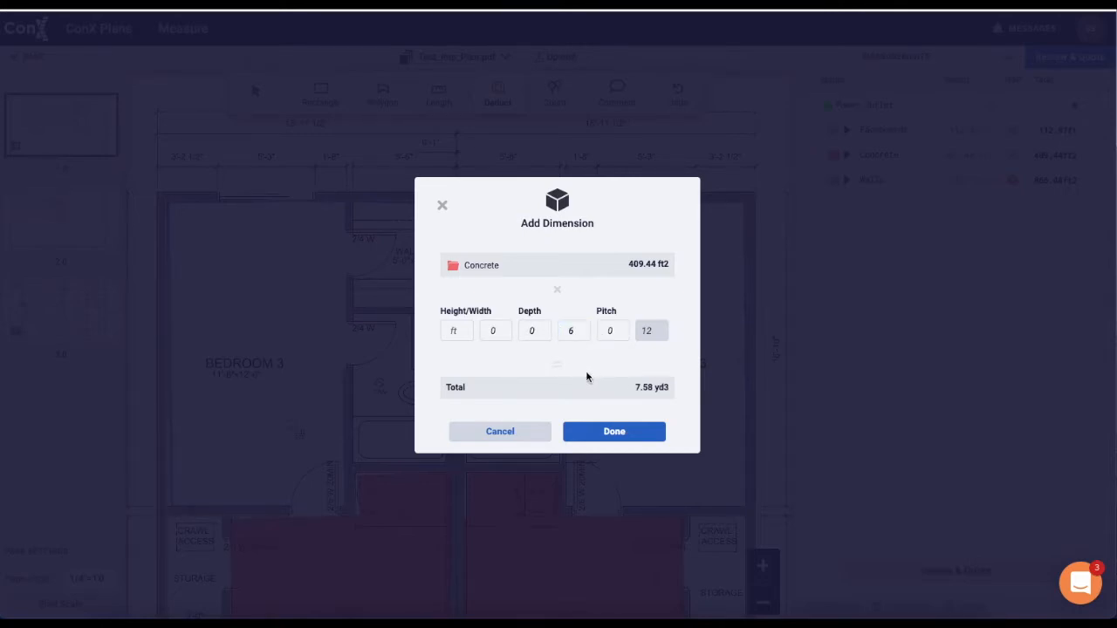
pyautogui.click(593, 431)
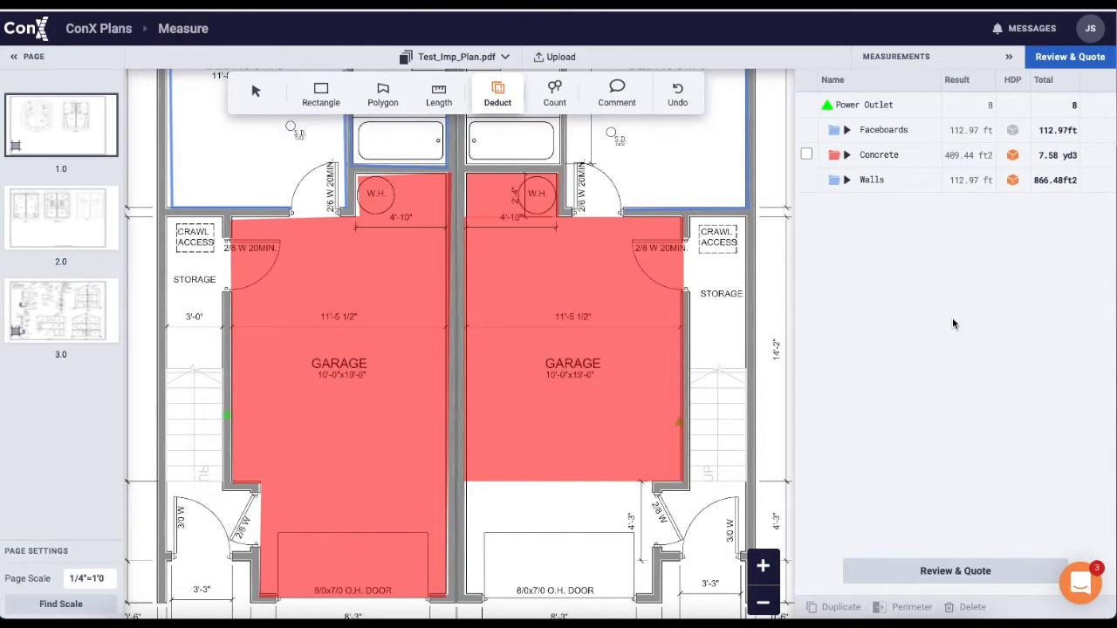
# Duplicate page 1.0 of the plan and open the options of the copied page.
pyautogui.scroll(2, 342, 335)
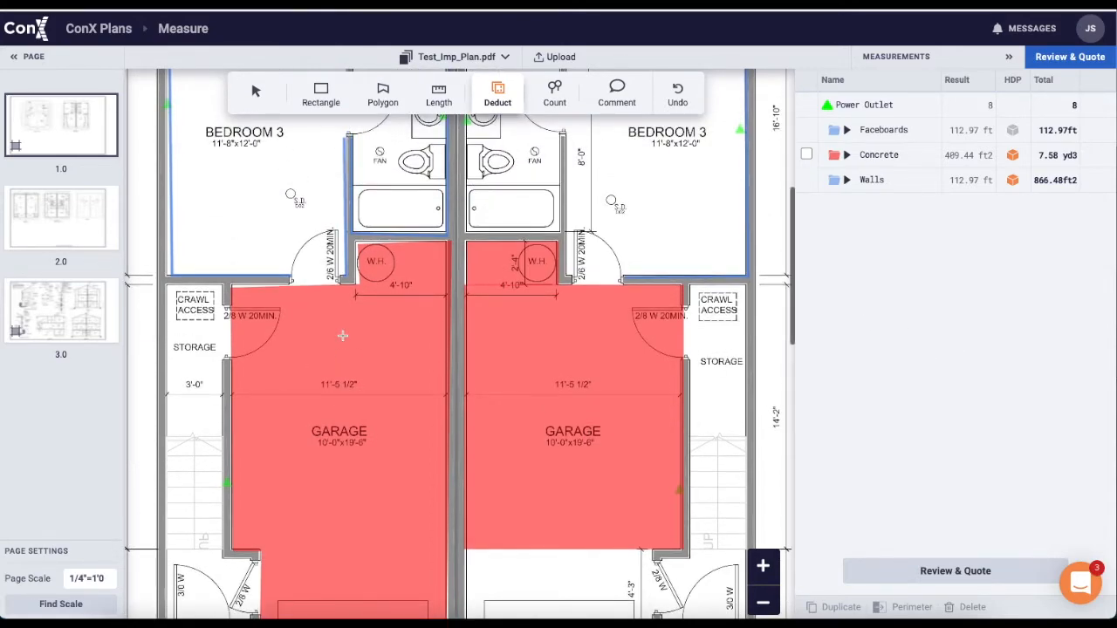
pyautogui.scroll(2, 342, 336)
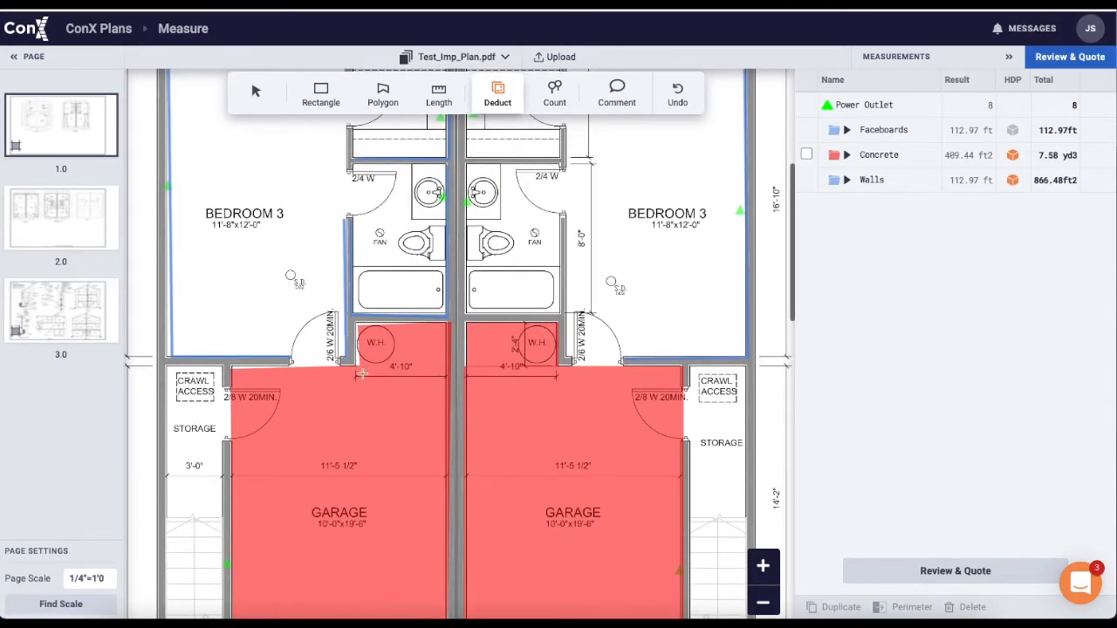
pyautogui.moveTo(107, 146)
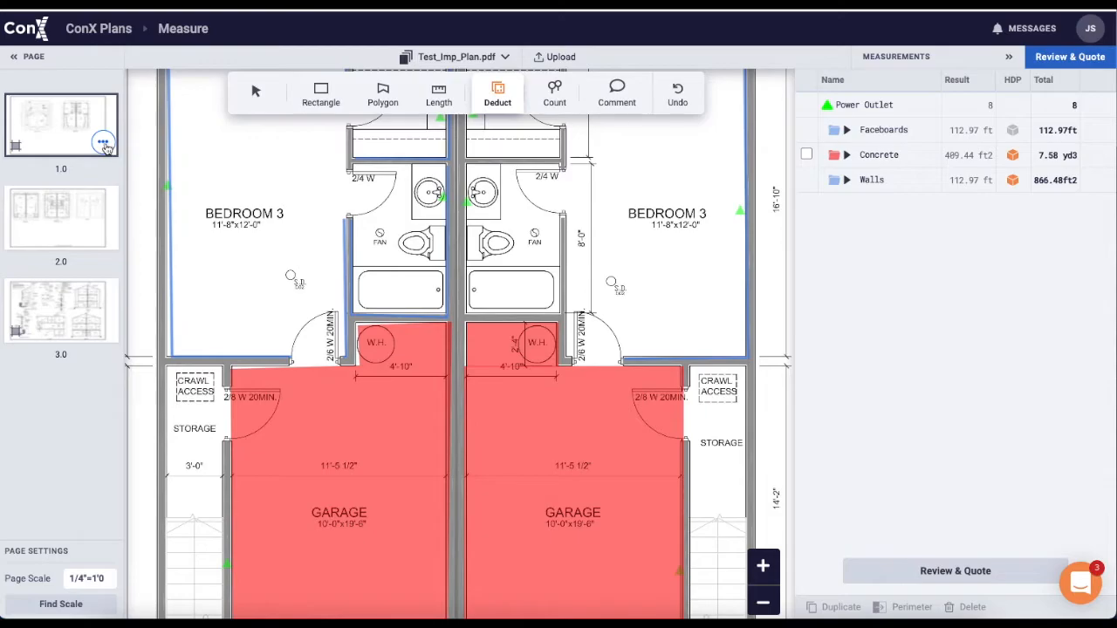
pyautogui.click(104, 145)
pyautogui.click(131, 210)
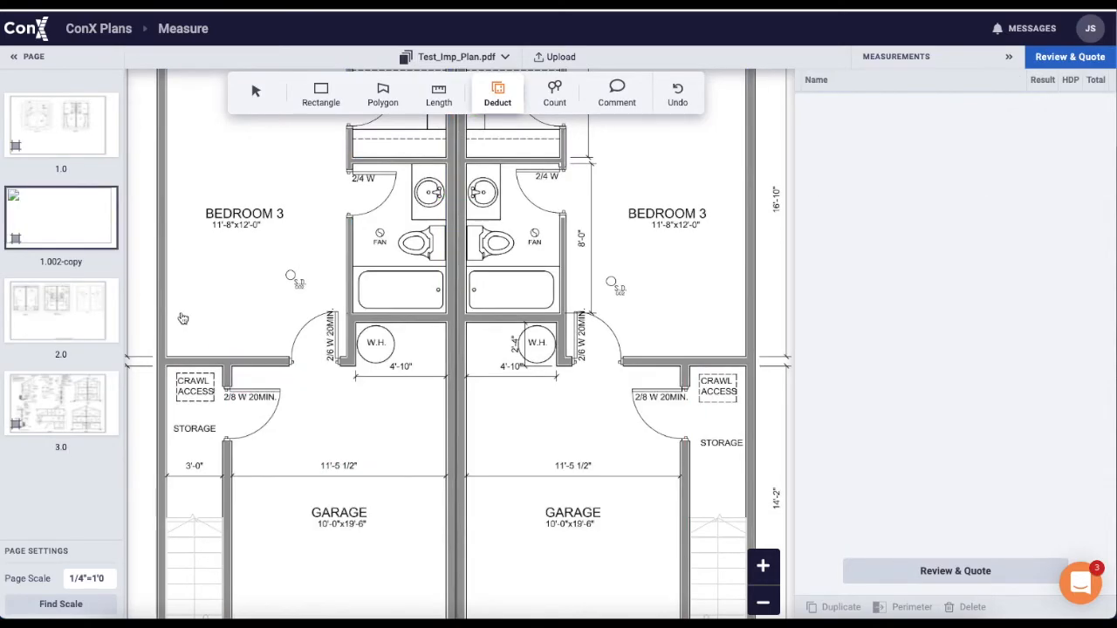
pyautogui.click(104, 235)
pyautogui.click(130, 326)
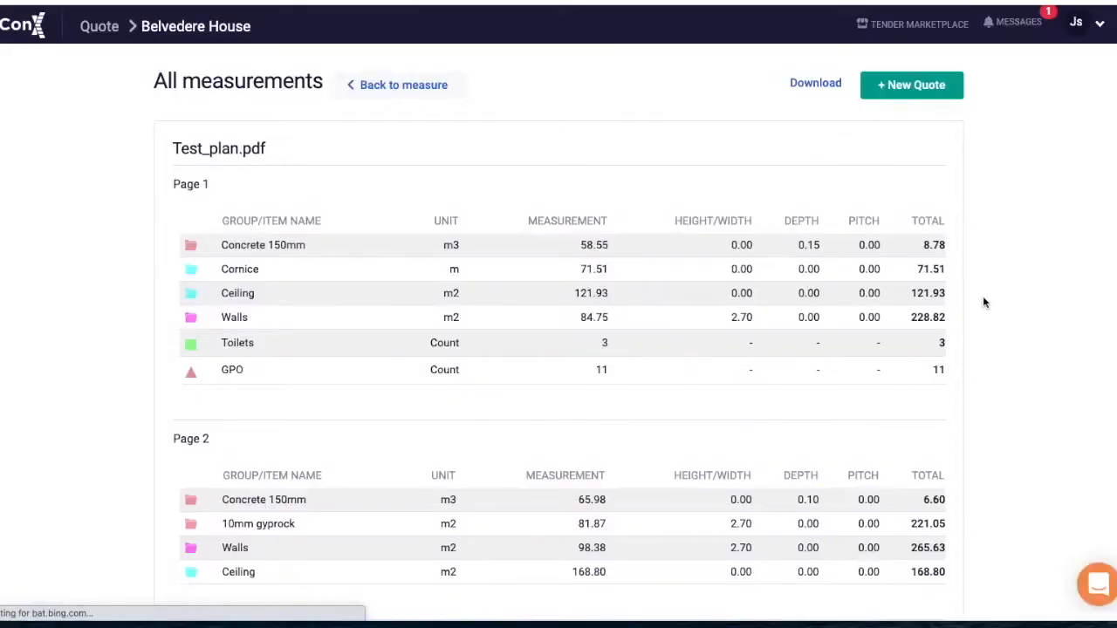
# Create a new quote from the Belvedere House measurements with identical groups combined.
pyautogui.scroll(-1, 983, 296)
pyautogui.click(941, 72)
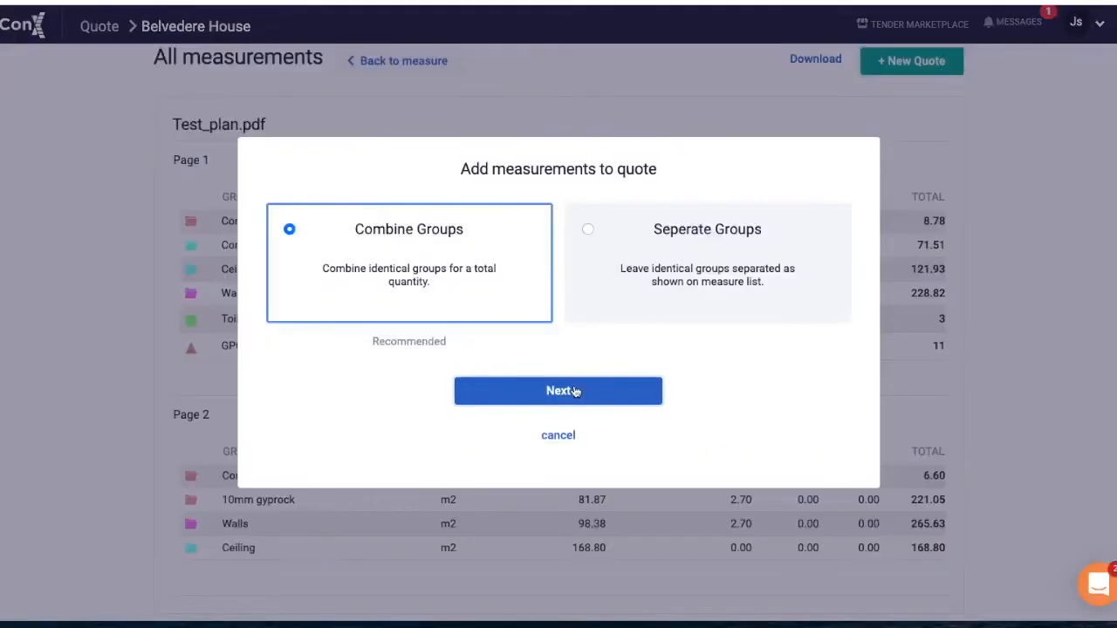
pyautogui.click(576, 391)
# Set the unit prices to 50 for 10mm gyprock, 54 for Concrete 150mm and 34 for Ceiling.
pyautogui.scroll(-1, 576, 392)
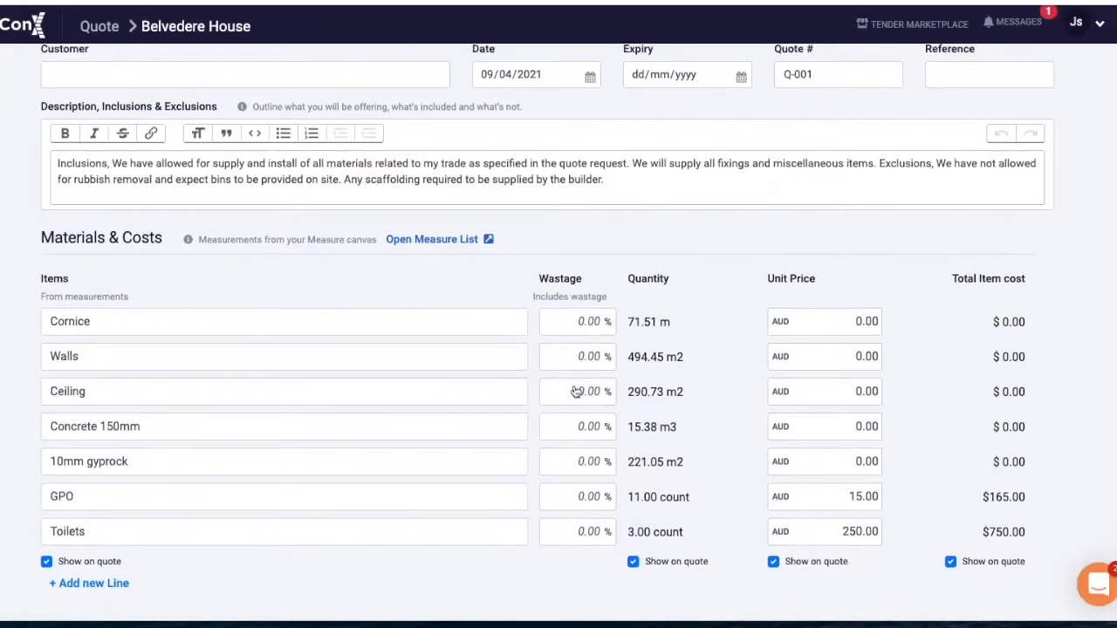
pyautogui.click(875, 461)
pyautogui.write('50')
pyautogui.click(864, 426)
pyautogui.write('54')
pyautogui.click(866, 392)
pyautogui.write('0.0345')
# Set the unit prices of Walls and Cornice to 45 each.
pyautogui.click(863, 356)
pyautogui.write('456')
pyautogui.press('BackSpace')
pyautogui.click(903, 360)
pyautogui.click(865, 323)
pyautogui.write('45')
pyautogui.click(890, 347)
# Move the Exclusions text into its own paragraph in the quote description.
pyautogui.scroll(-2, 896, 549)
pyautogui.scroll(3, 759, 233)
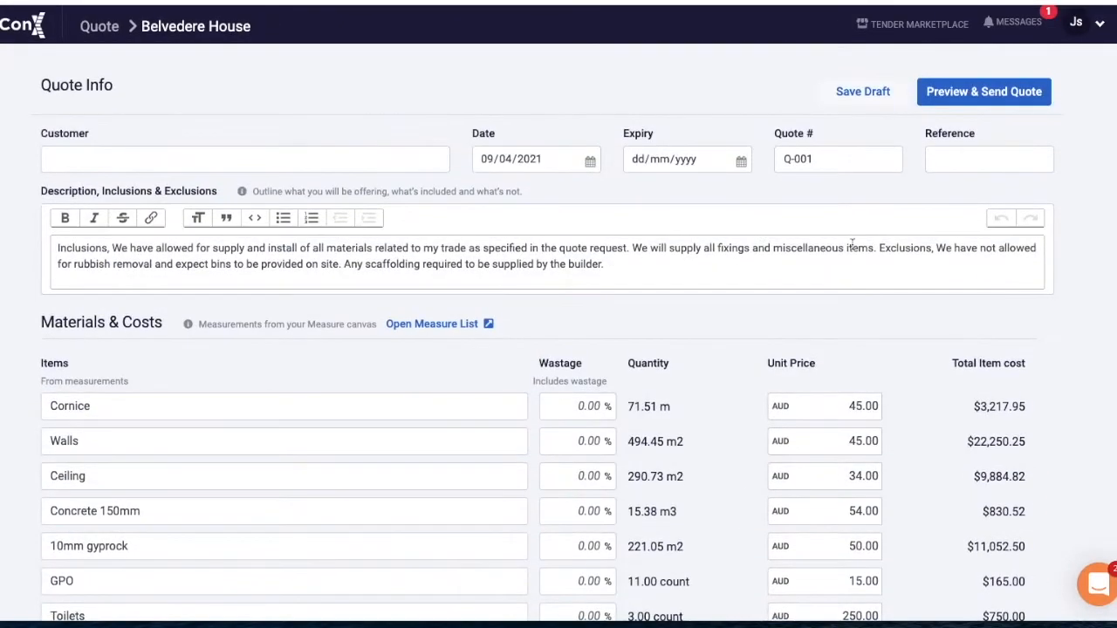
pyautogui.click(879, 248)
pyautogui.press('Return')
# Enter the customer's name, set the expiry date to 07 May 2021 and enter Belvedere House as the reference.
pyautogui.click(148, 160)
pyautogui.write('Jon ConX')
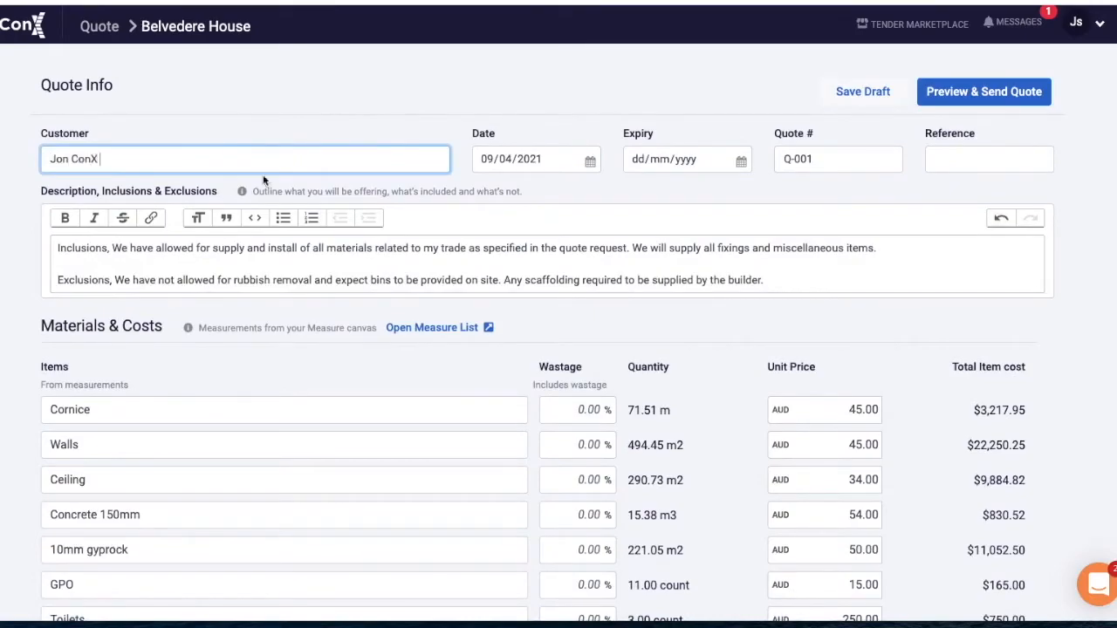
pyautogui.click(681, 159)
pyautogui.click(765, 187)
pyautogui.click(741, 249)
pyautogui.click(975, 163)
pyautogui.write('Belvedere House')
# Enter Machine Hire as an additional expense with quantity 1 and a unit price of 6,000.
pyautogui.scroll(-5, 372, 264)
pyautogui.click(372, 264)
pyautogui.write('Machine')
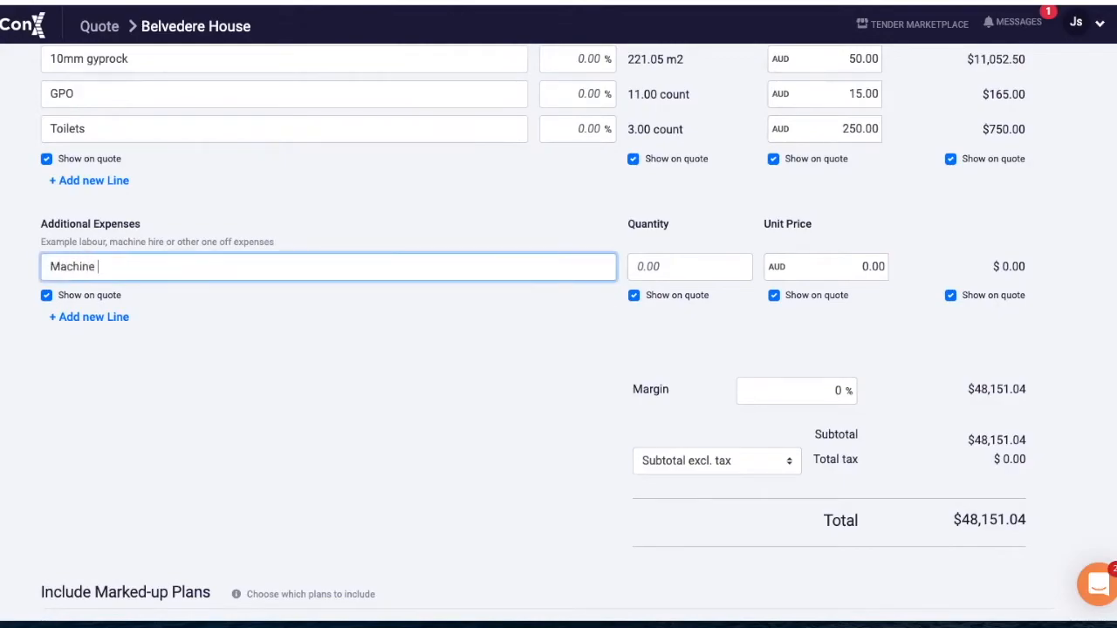
pyautogui.press('Tab')
pyautogui.write('1')
pyautogui.write('6000')
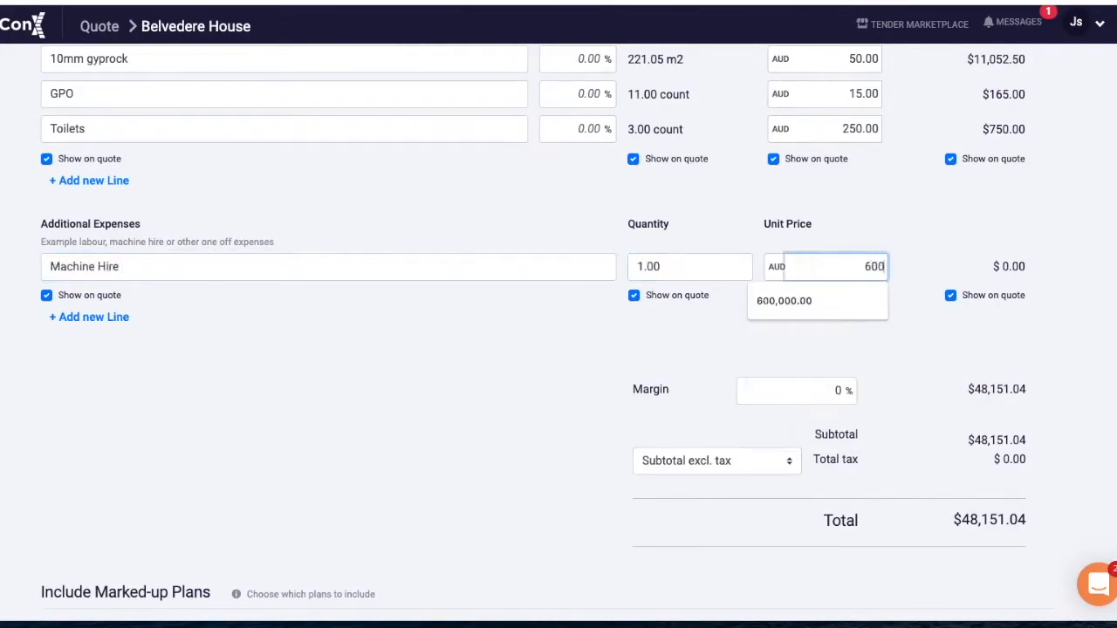
pyautogui.click(956, 258)
# Add a second additional expense named Labour 12 weeks with quantity 12 and a unit price of 2,000.
pyautogui.click(87, 316)
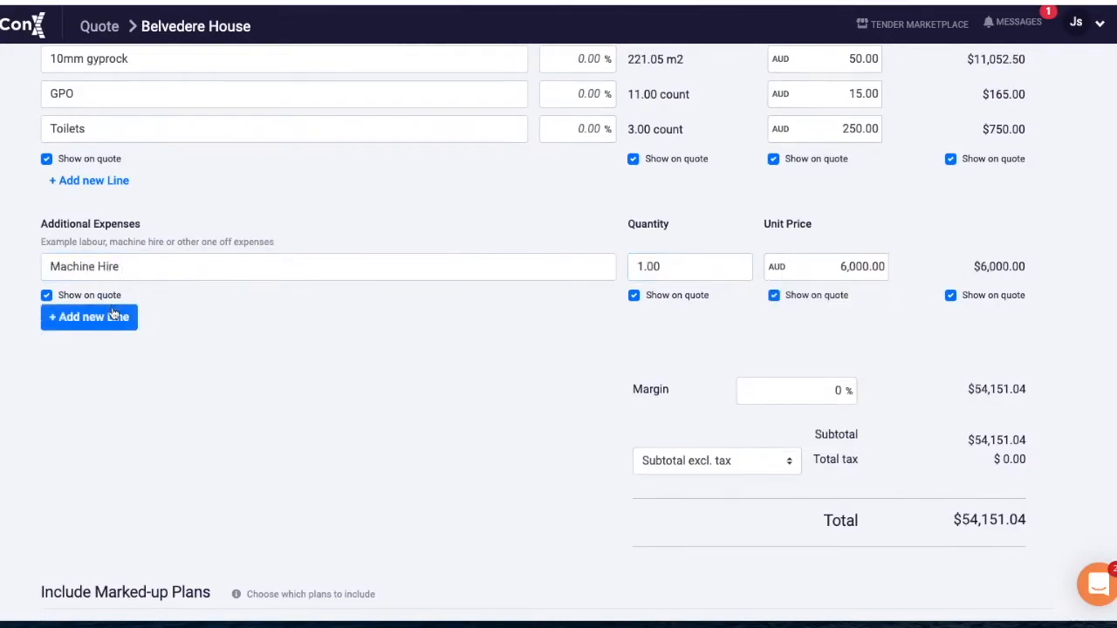
pyautogui.click(144, 302)
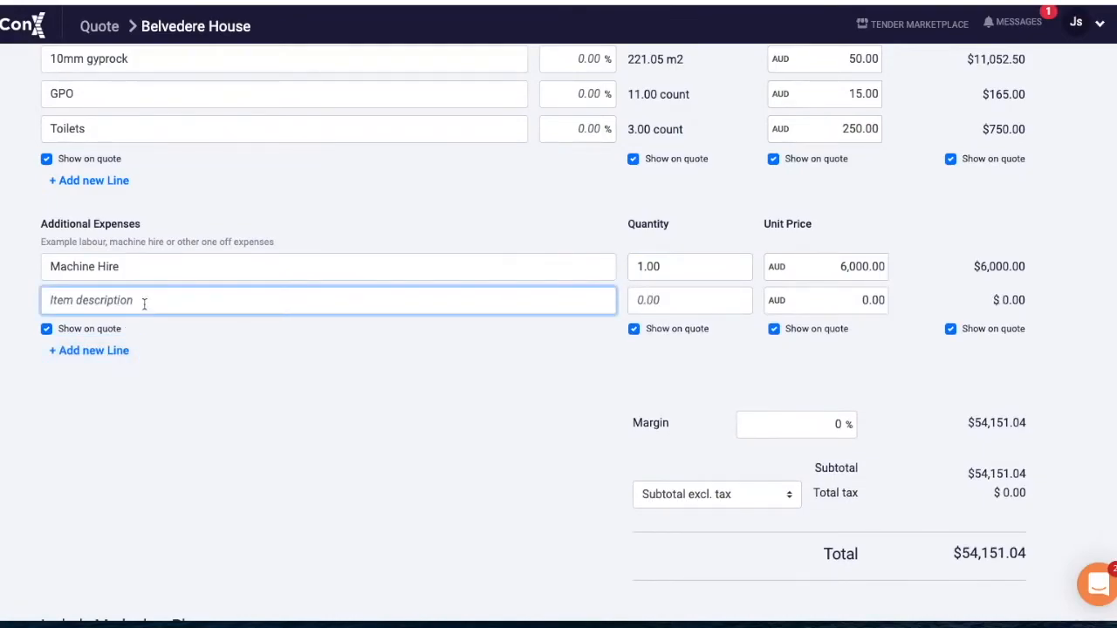
pyautogui.write('Labour 12 weeks')
pyautogui.click(647, 305)
pyautogui.write('12')
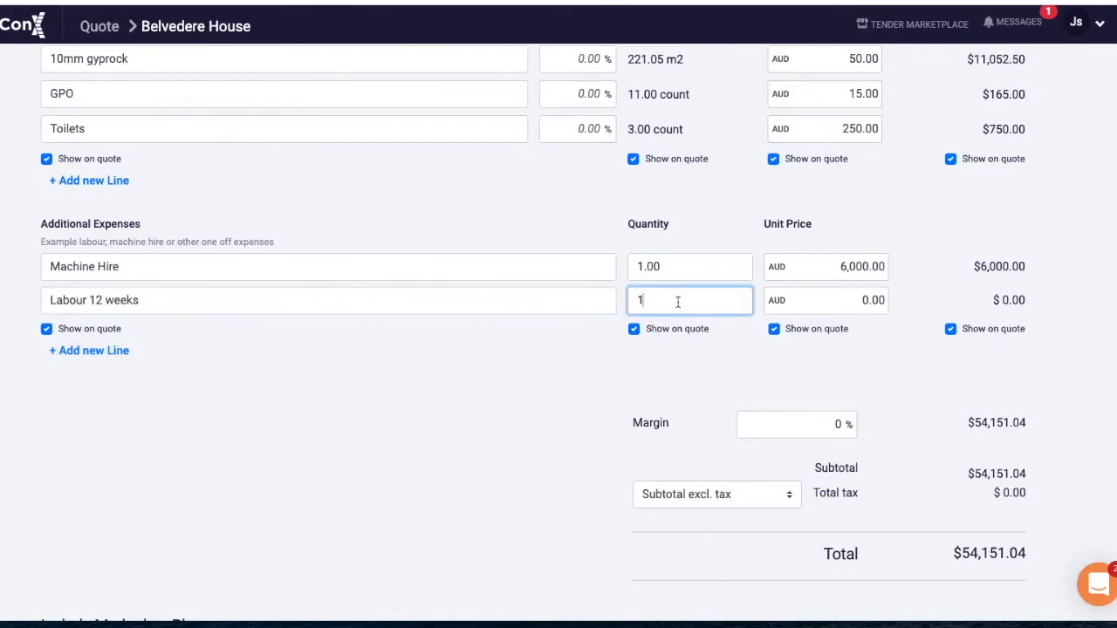
pyautogui.click(858, 305)
pyautogui.write('2')
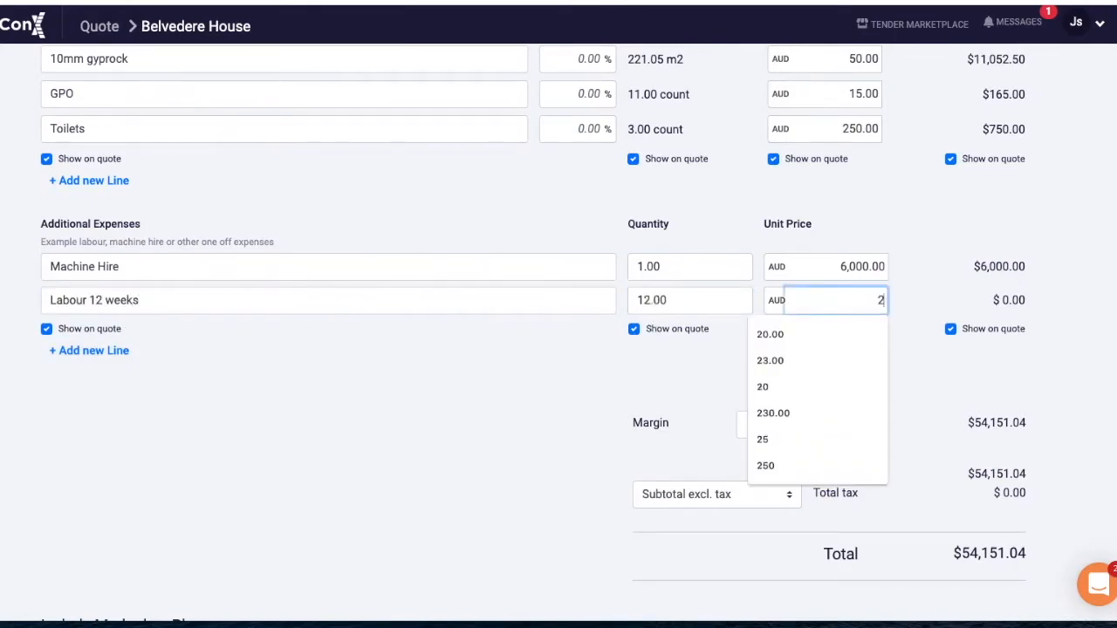
pyautogui.write(',00000')
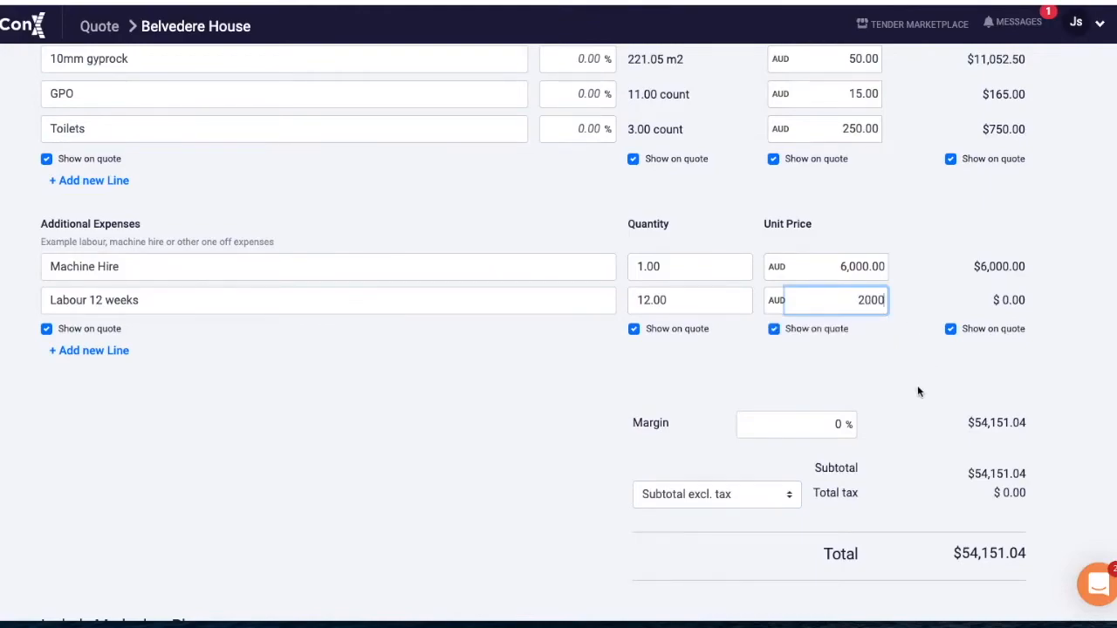
pyautogui.click(914, 395)
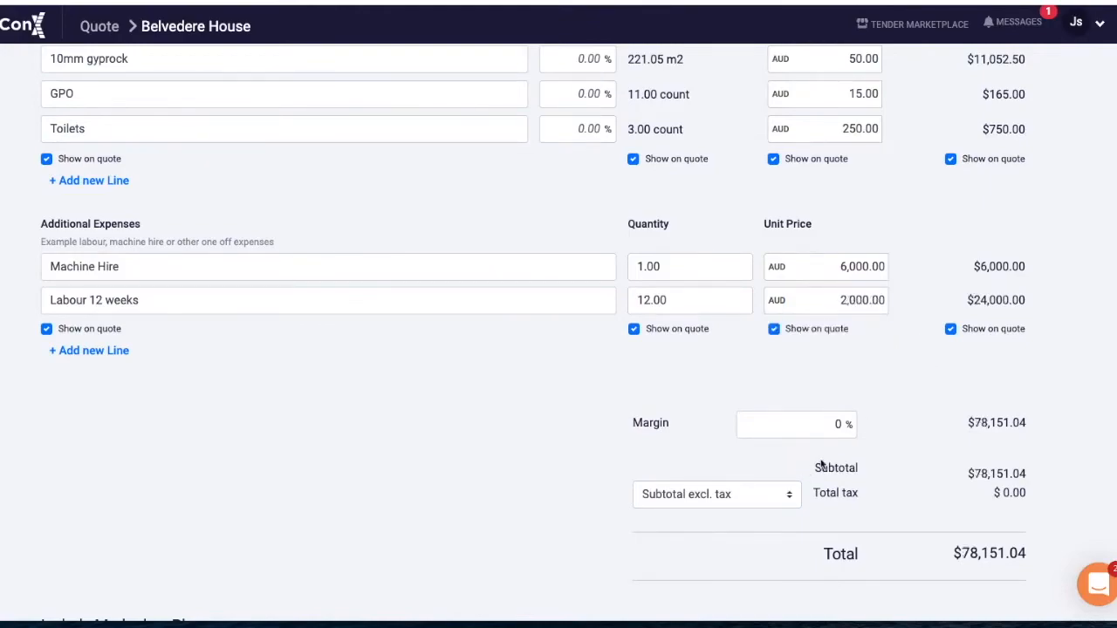
# Hide the unit prices of the materials and additional expenses on the quote, and set the margin to 10%.
pyautogui.click(773, 159)
pyautogui.click(774, 329)
pyautogui.click(831, 428)
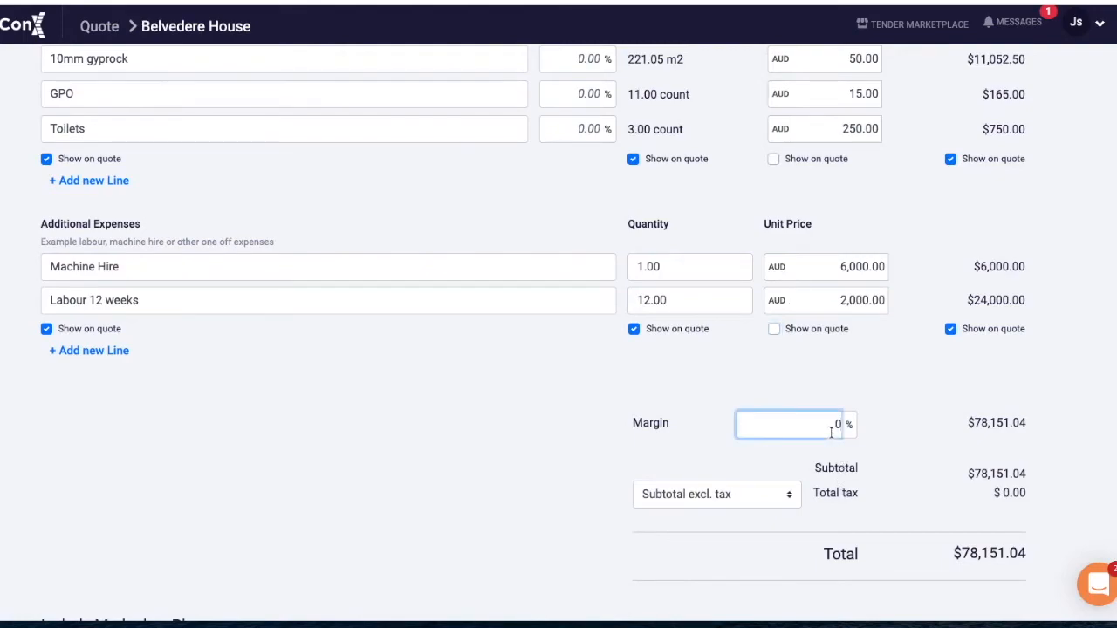
pyautogui.write('10')
pyautogui.click(975, 425)
pyautogui.scroll(3, 1006, 299)
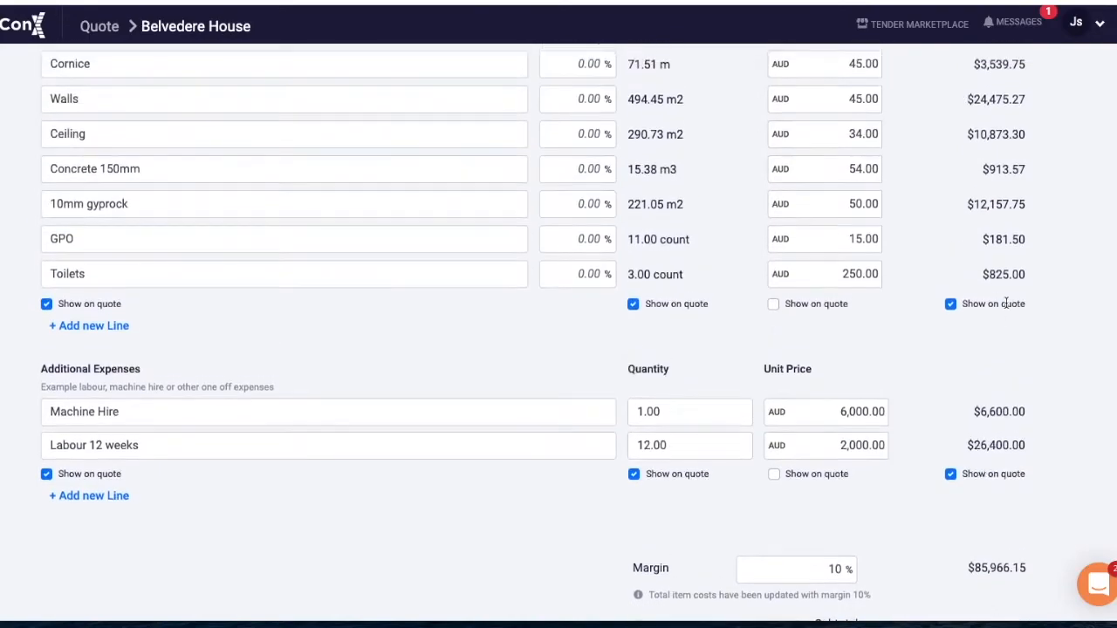
# Change the quote's tax treatment to Subtotal plus tax.
pyautogui.scroll(-5, 1007, 206)
pyautogui.scroll(-1, 1007, 198)
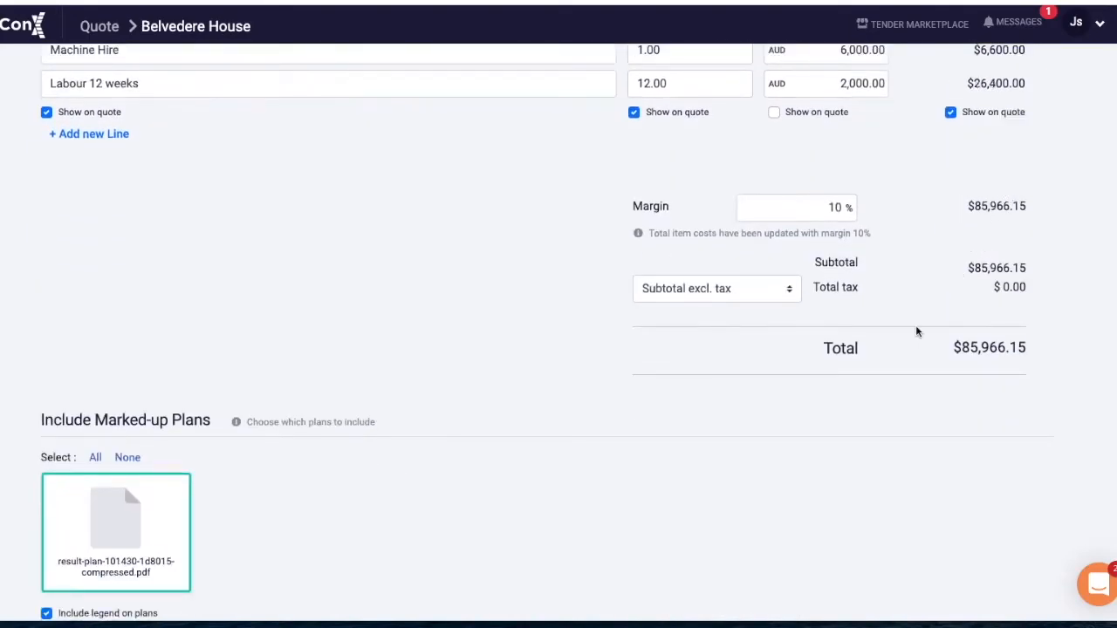
pyautogui.click(789, 289)
pyautogui.click(767, 309)
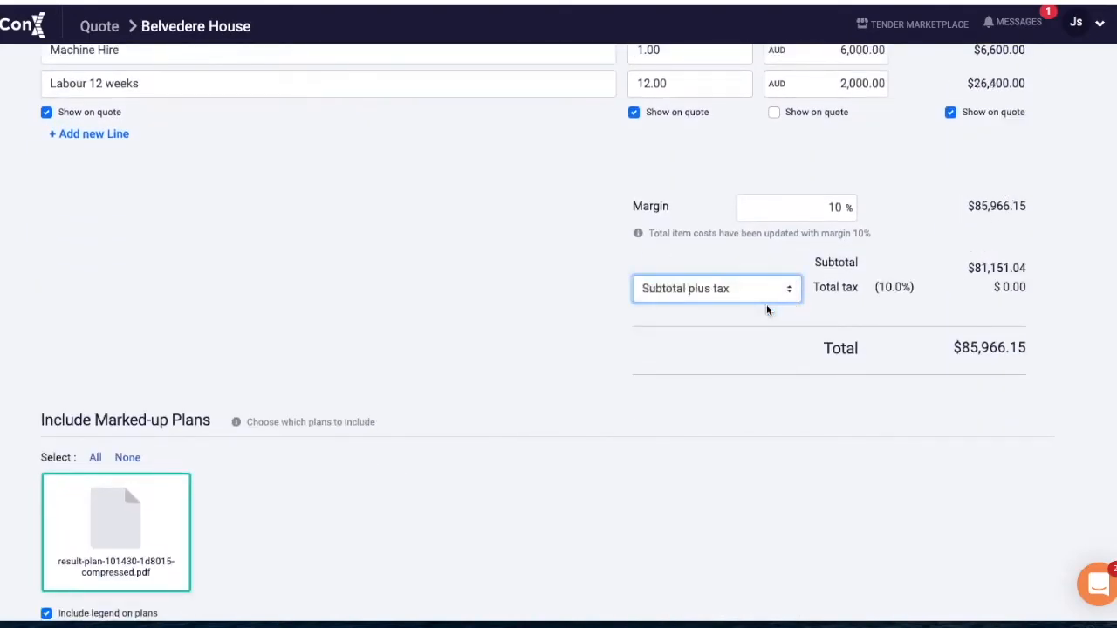
# Open the preview of the finished quote and review its details and item lines.
pyautogui.scroll(-3, 768, 309)
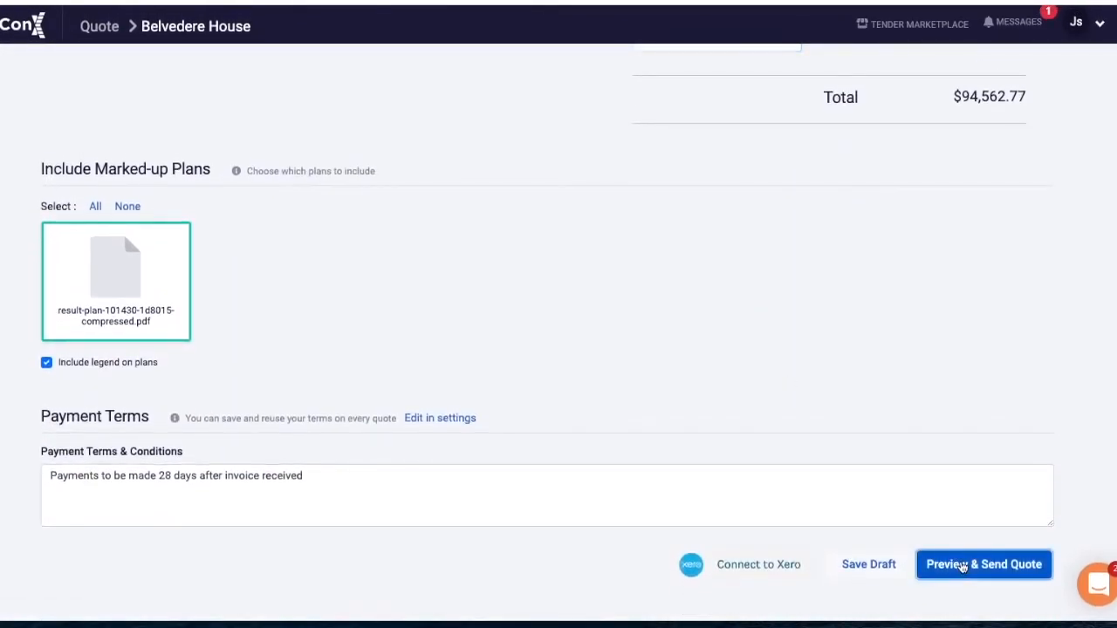
pyautogui.click(963, 564)
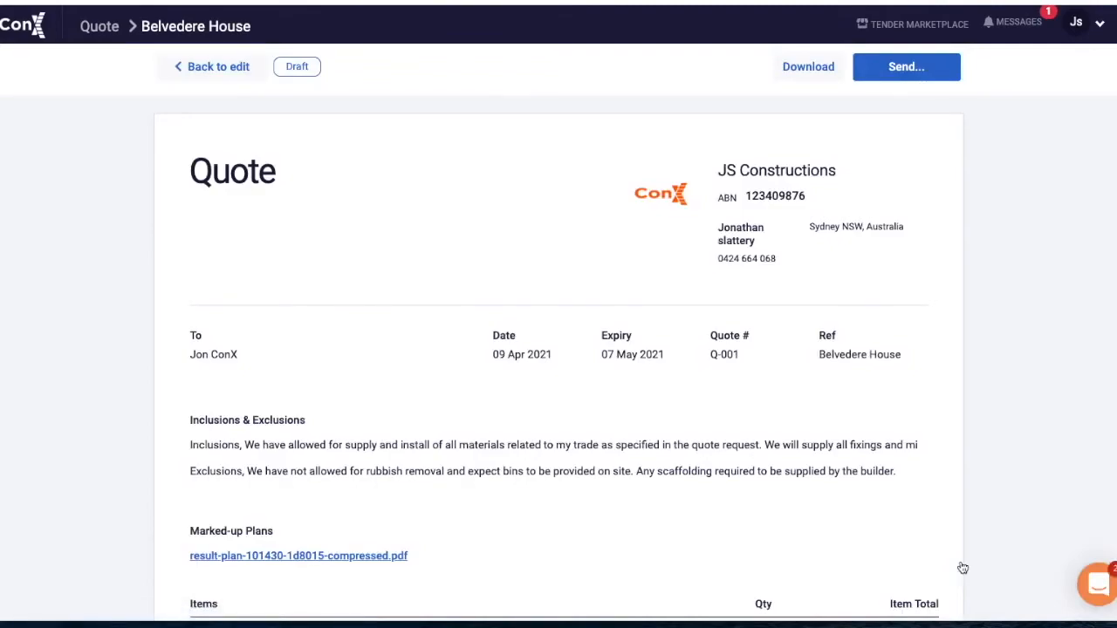
pyautogui.scroll(-4, 963, 568)
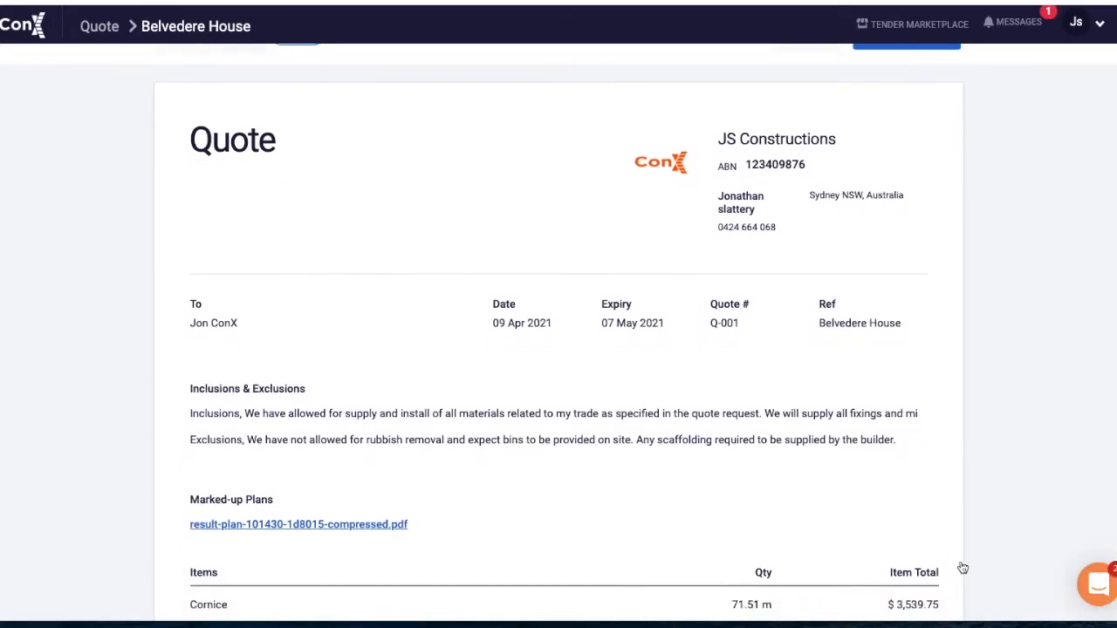
pyautogui.scroll(-4, 963, 568)
# Send the quote to the recipient's saved e-mail address.
pyautogui.click(917, 75)
pyautogui.click(578, 187)
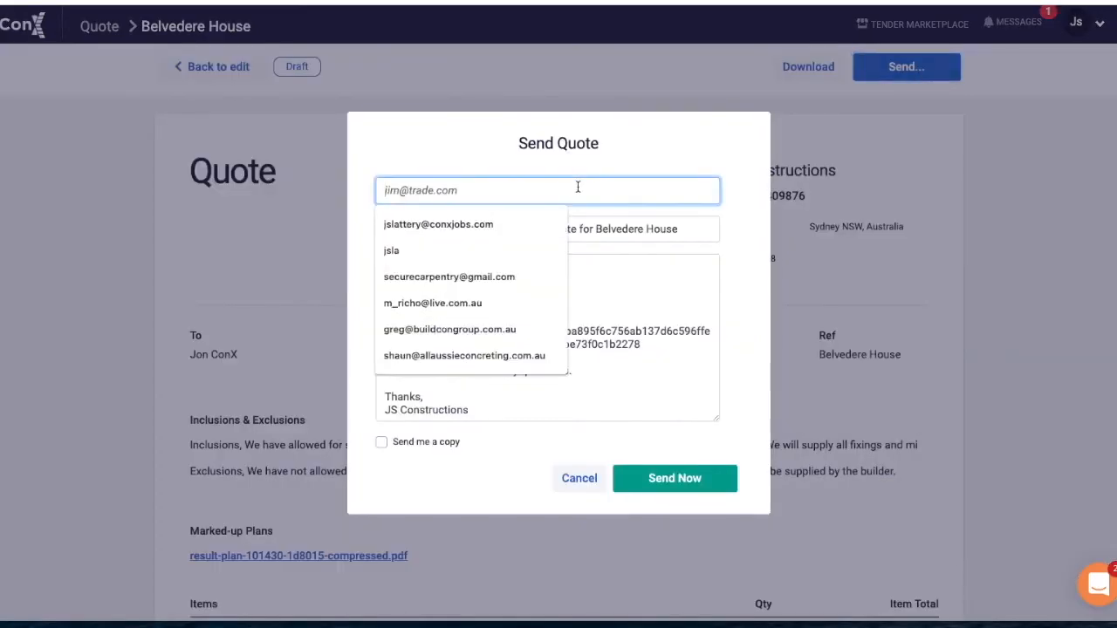
pyautogui.click(438, 224)
pyautogui.click(698, 483)
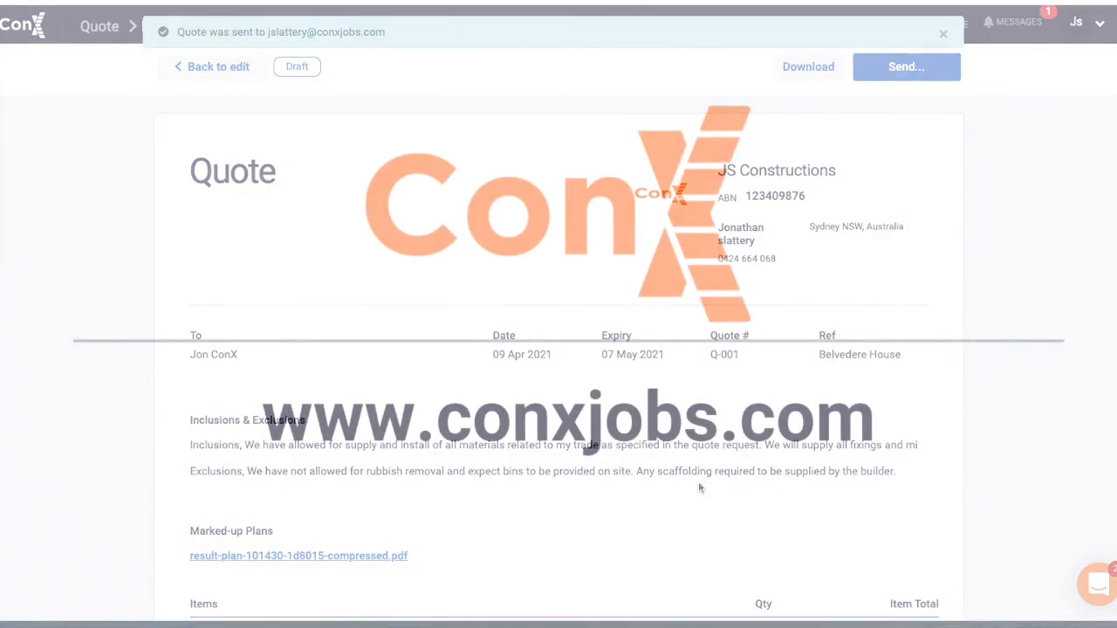